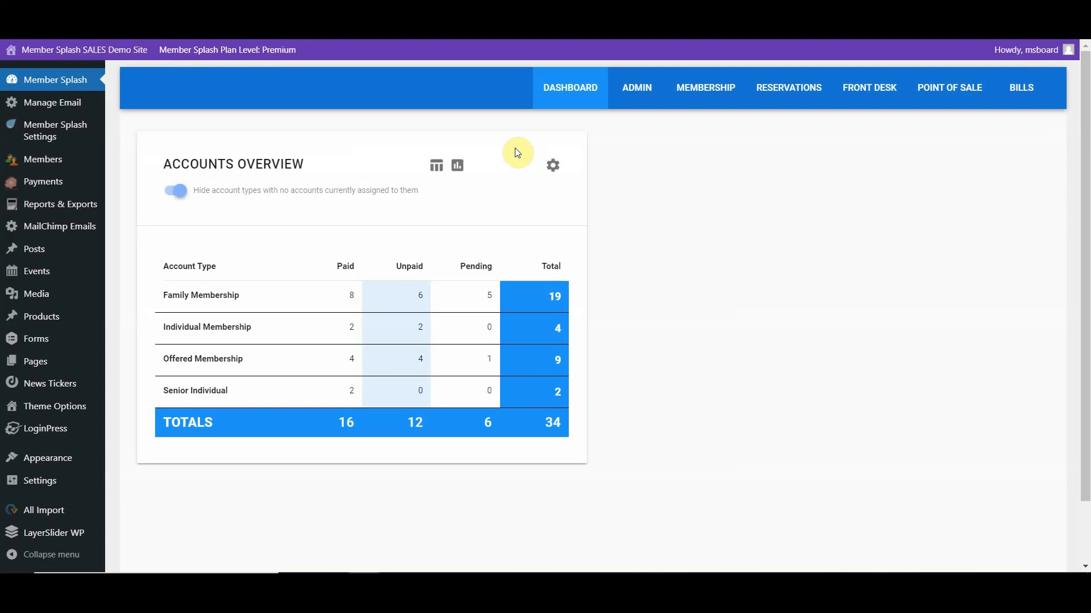
- Open the monthly calendar view of the site's events
mouse_move(97, 177)
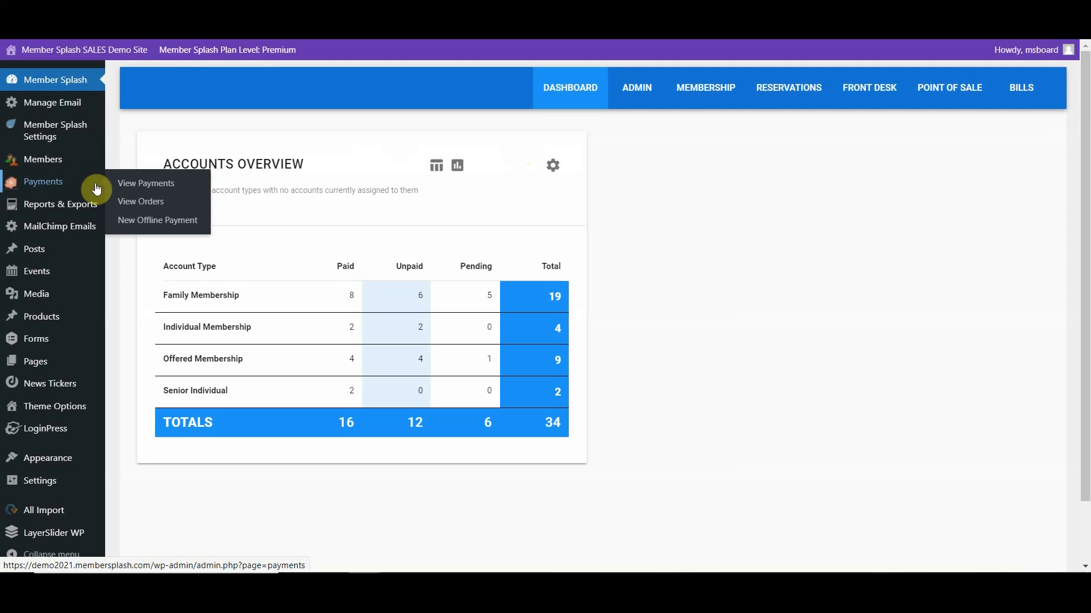
mouse_move(68, 300)
mouse_move(34, 276)
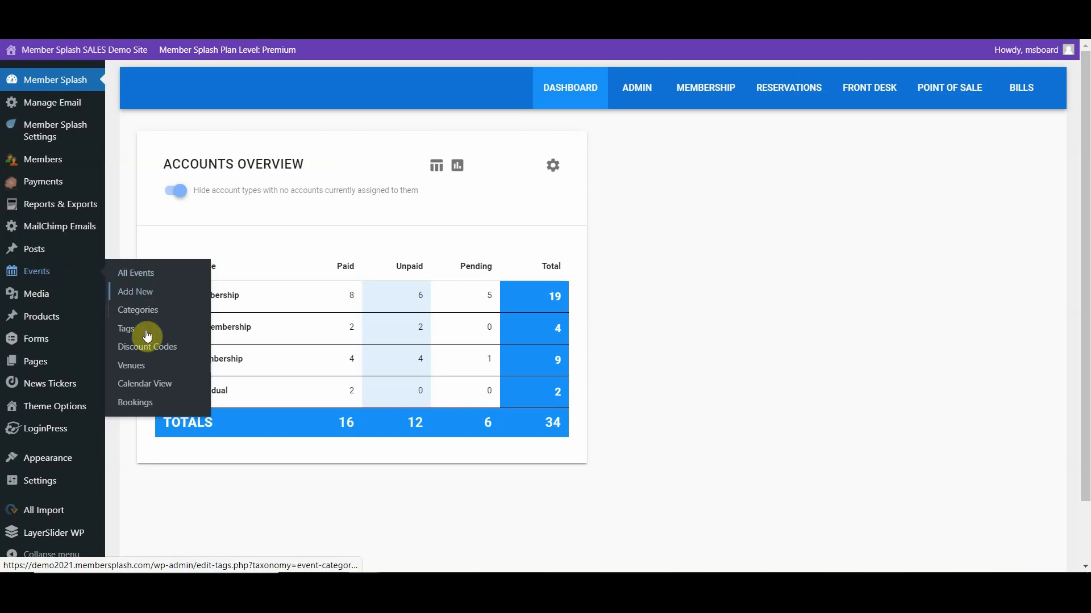
left_click(136, 391)
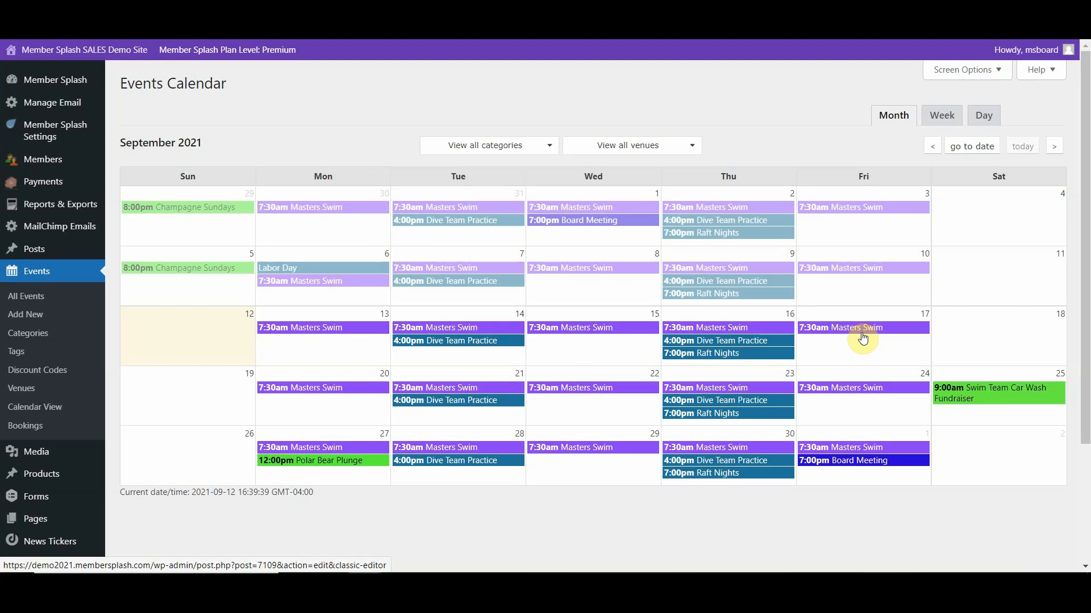
- Go to the event categories and name a new category Swim Team
left_click(26, 336)
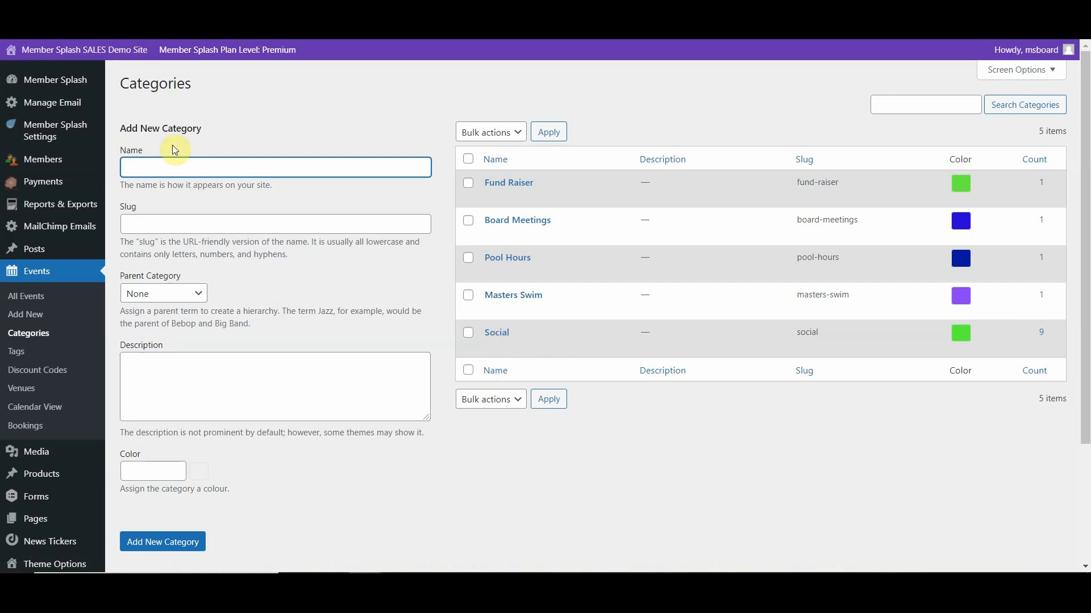
left_click(168, 166)
type("Swi")
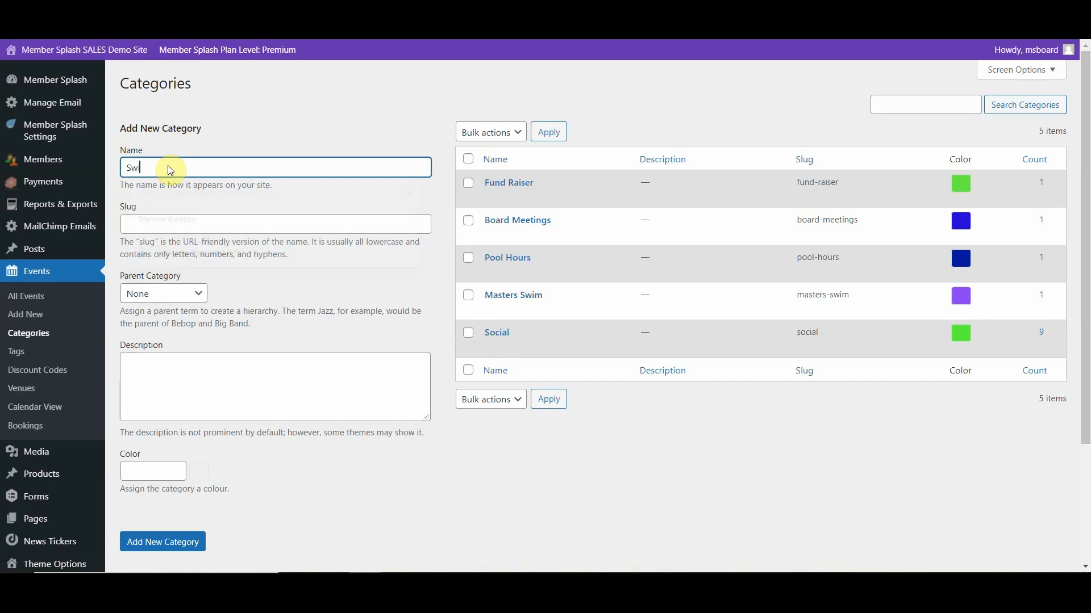
type("m Team")
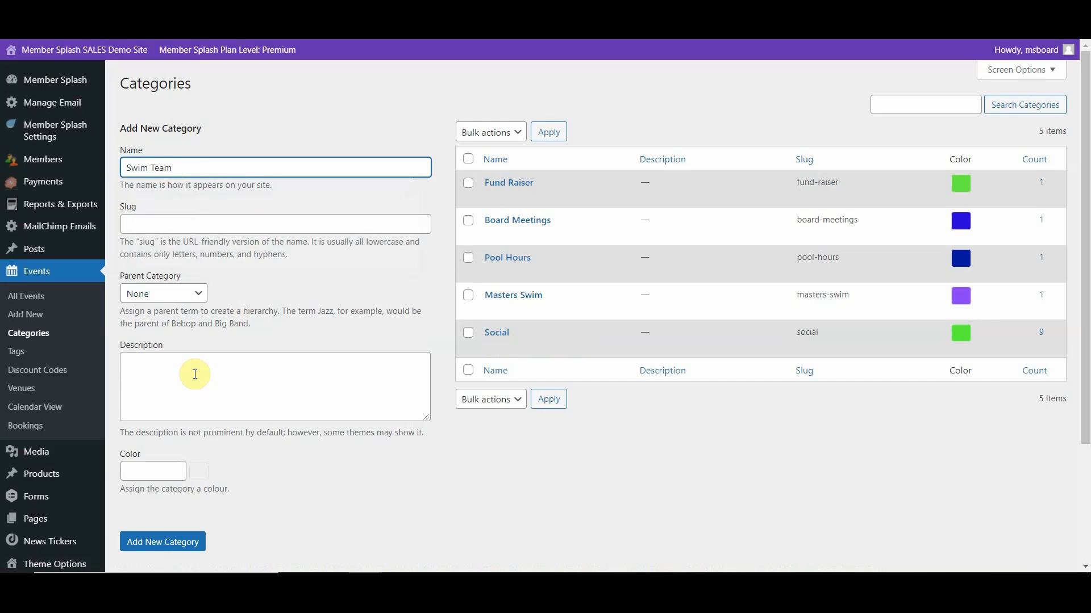
- Assign the yellow colour #f2f04d to the Swim Team category and add it to the category list
scroll(194, 375, "down", 2)
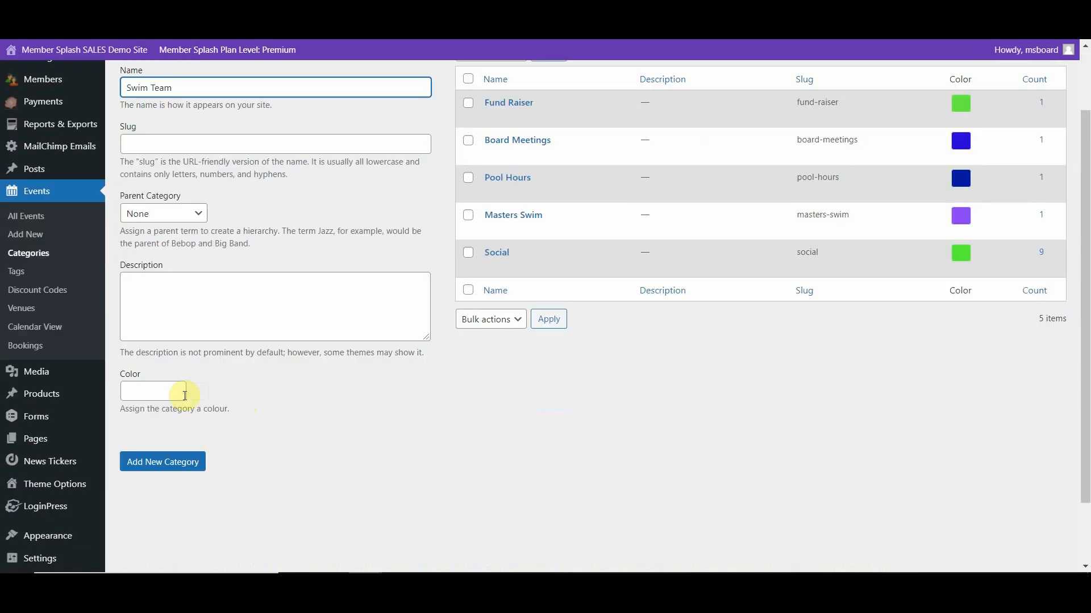
left_click(154, 393)
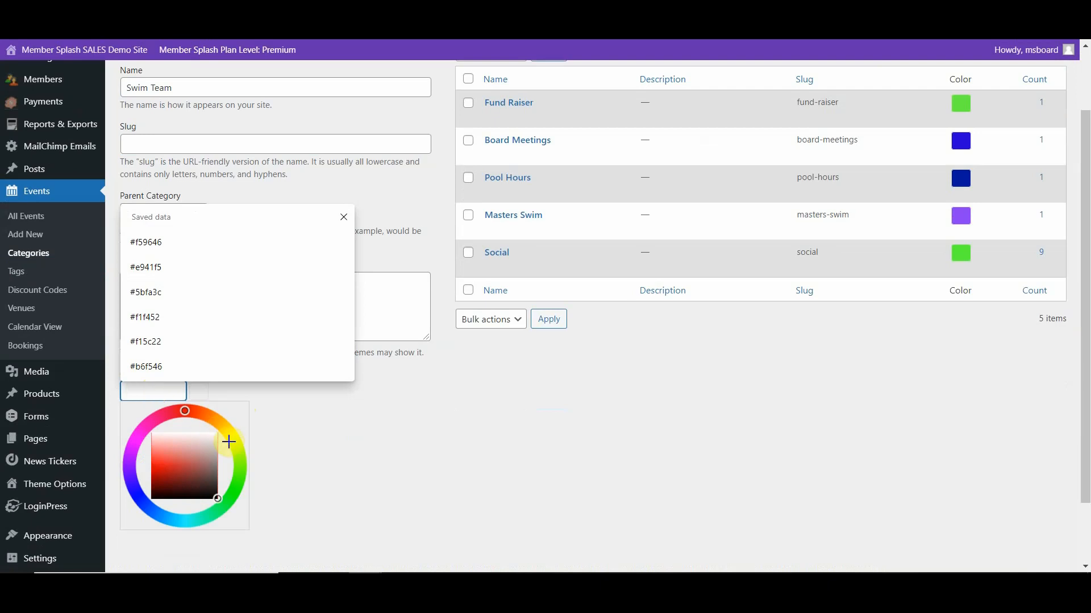
left_click(233, 438)
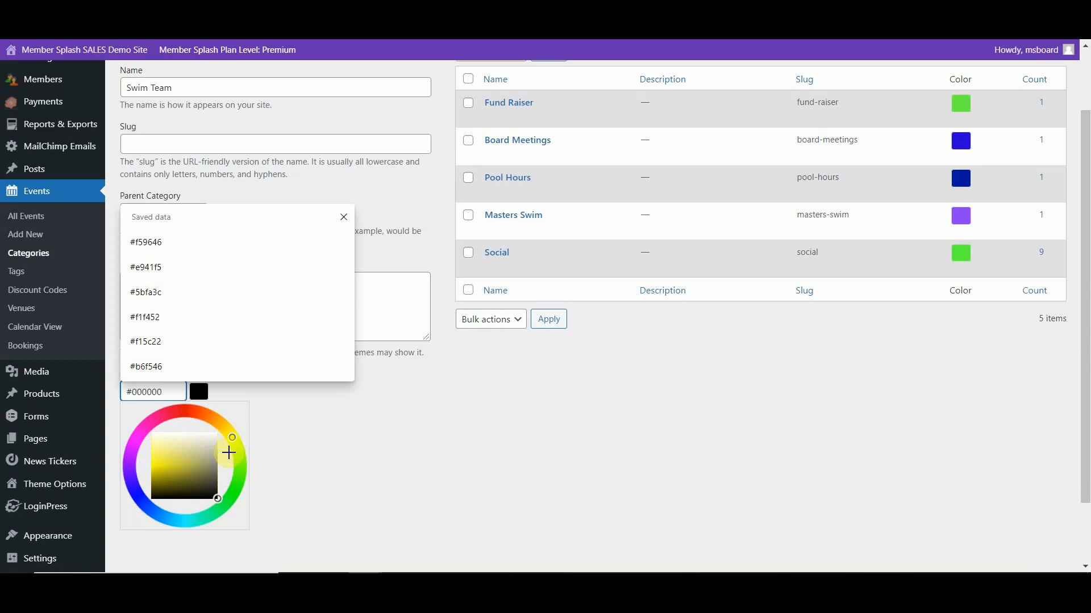
left_click(161, 458)
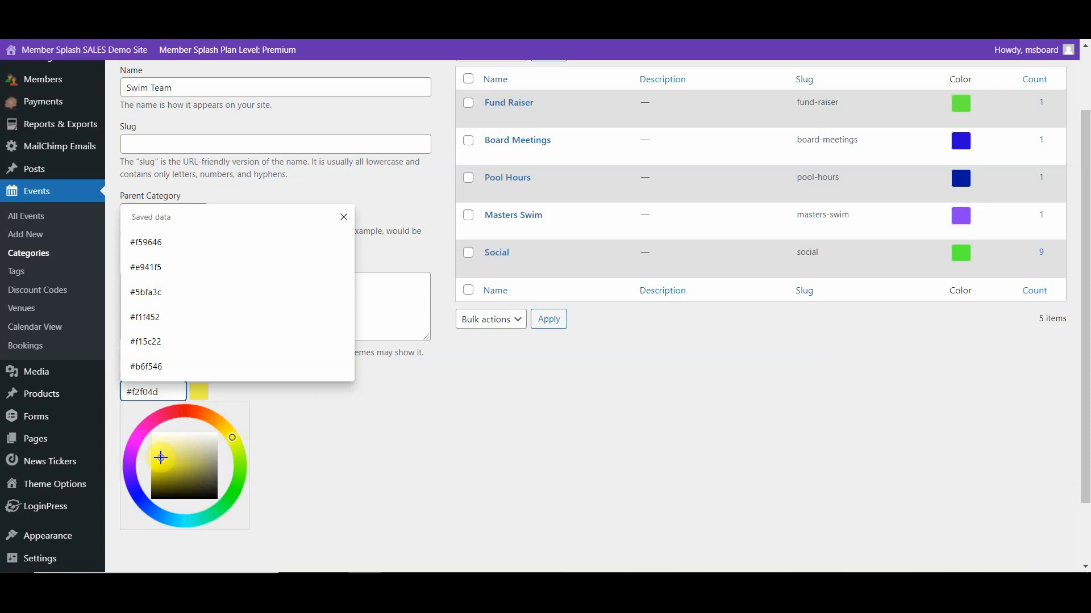
left_click(311, 467)
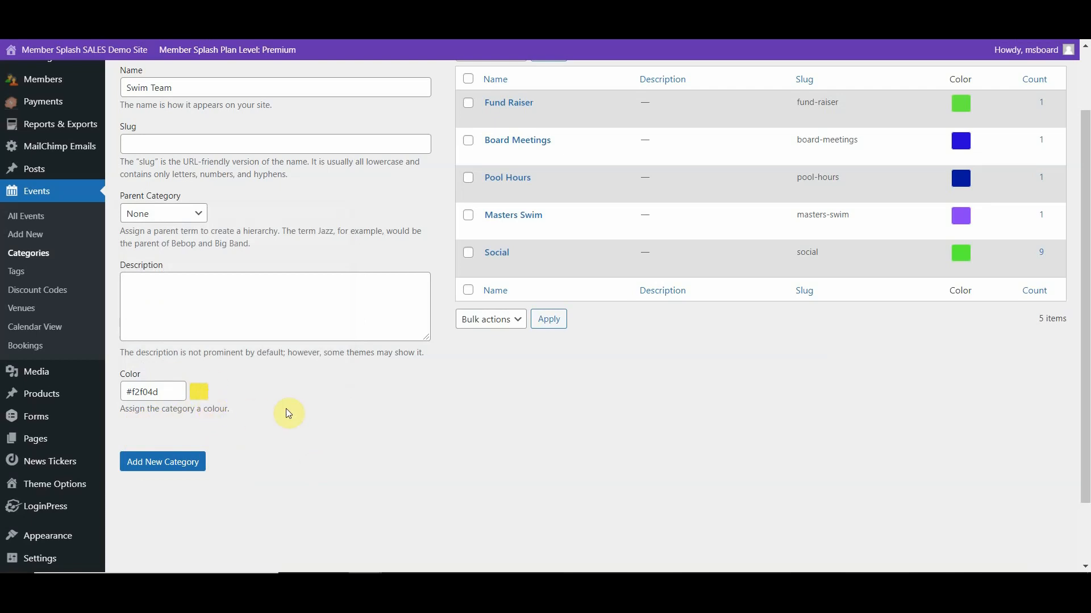
scroll(289, 413, "up", 2)
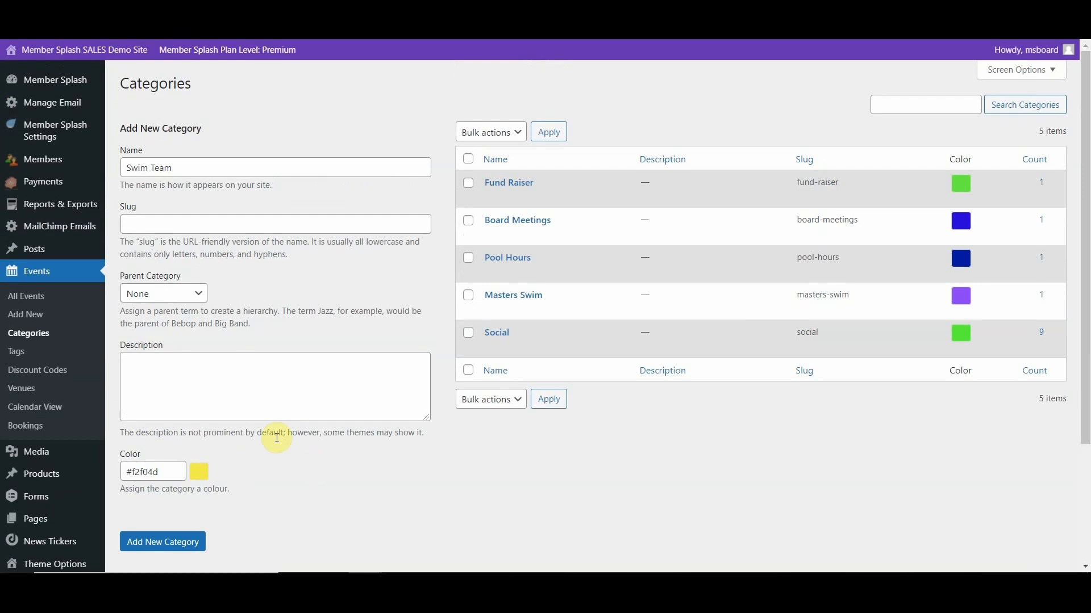
left_click(150, 544)
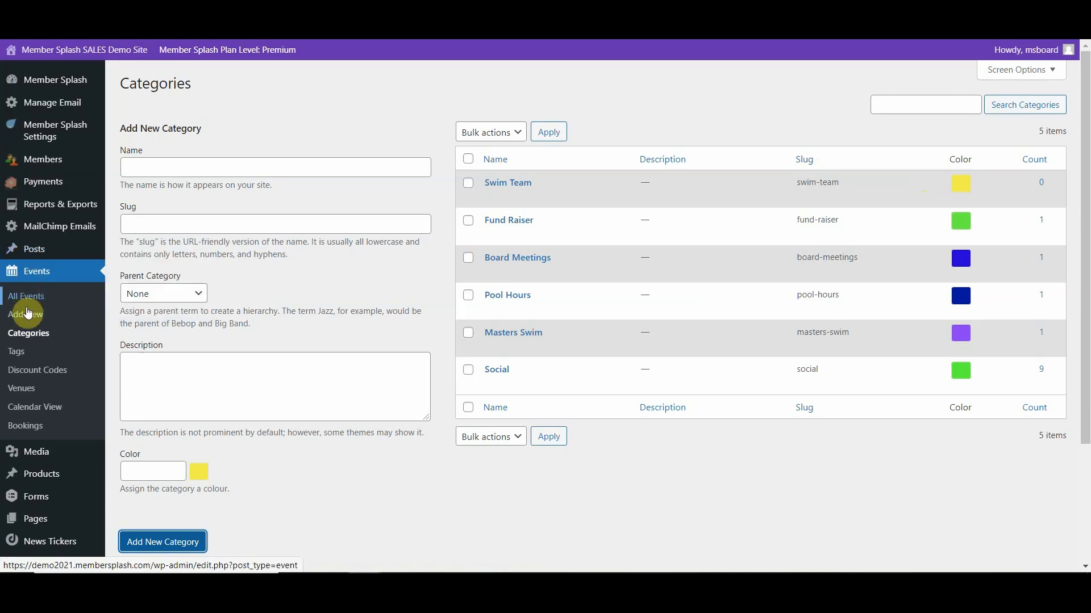
- Start a new event and title it Swim Team
left_click(26, 320)
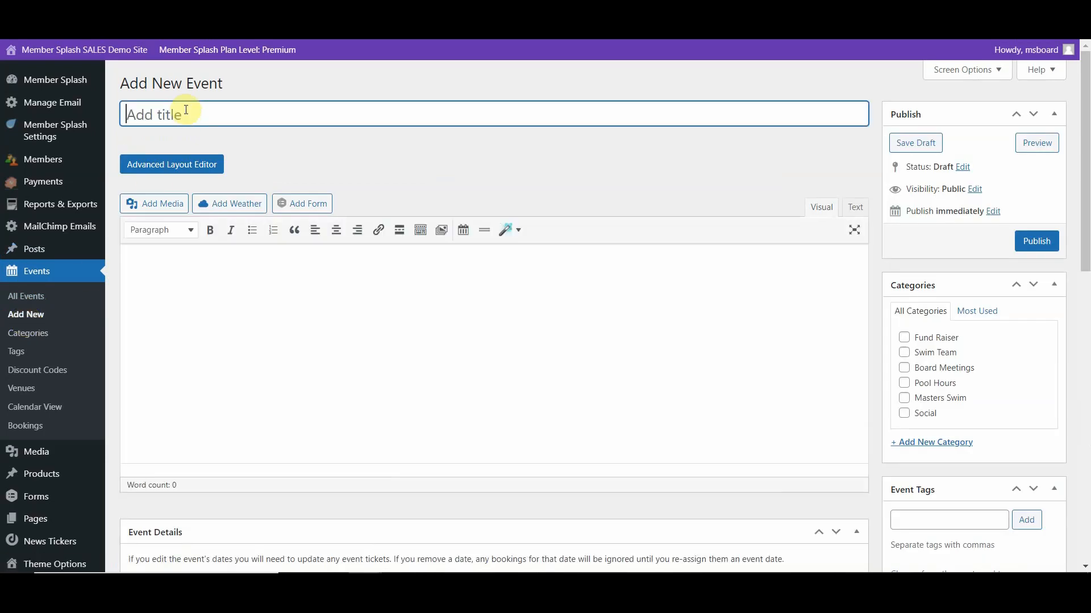
type("Swi")
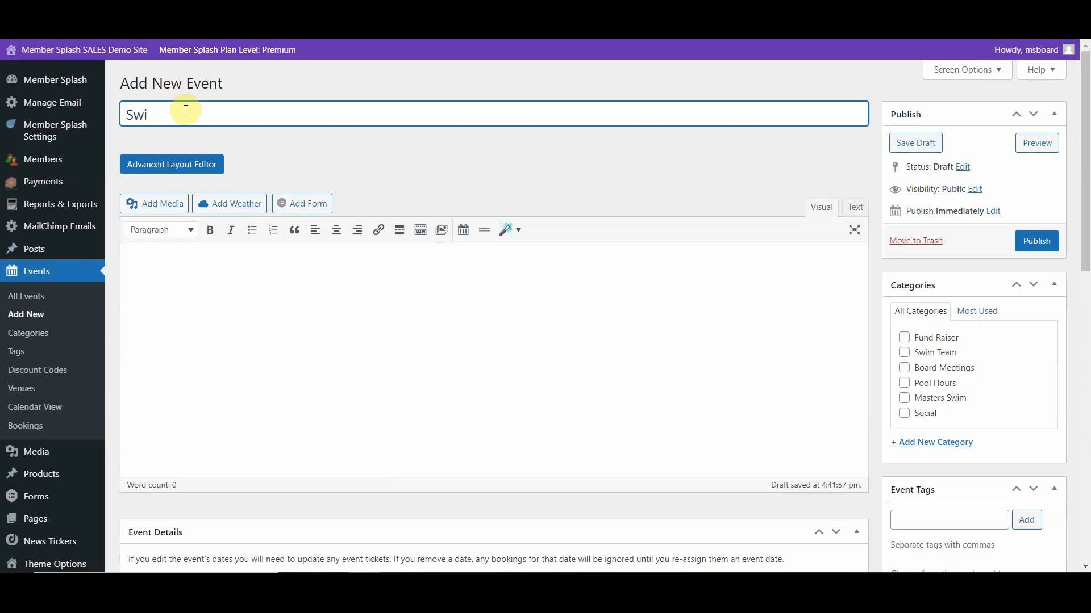
type("m Team")
- Insert the lap swimmers photo pexels-photo-1263349.jpeg from the media library into the event description and centre it
left_click(162, 256)
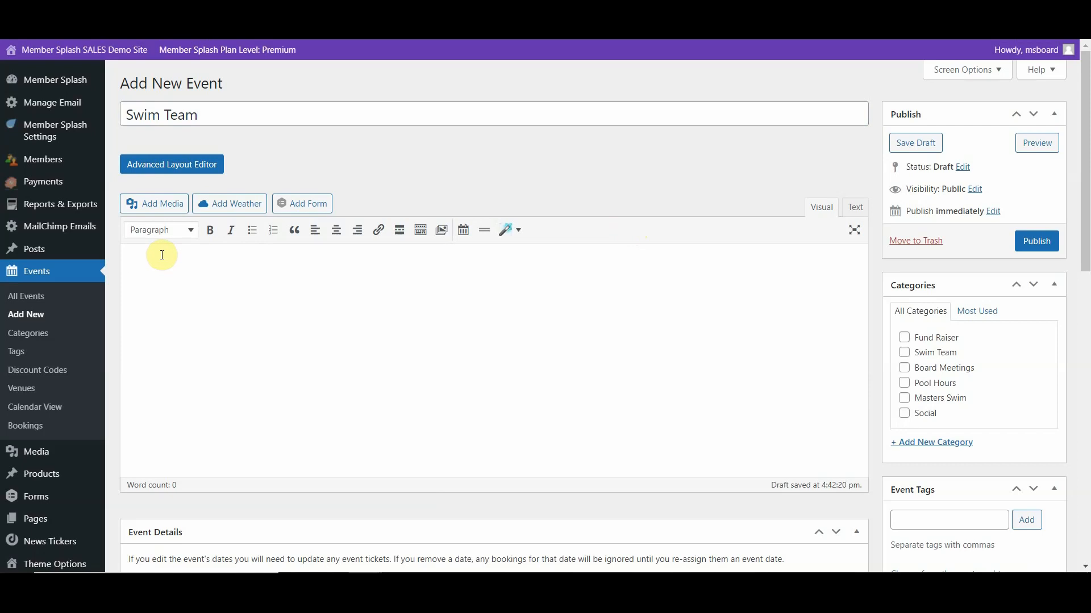
left_click(157, 206)
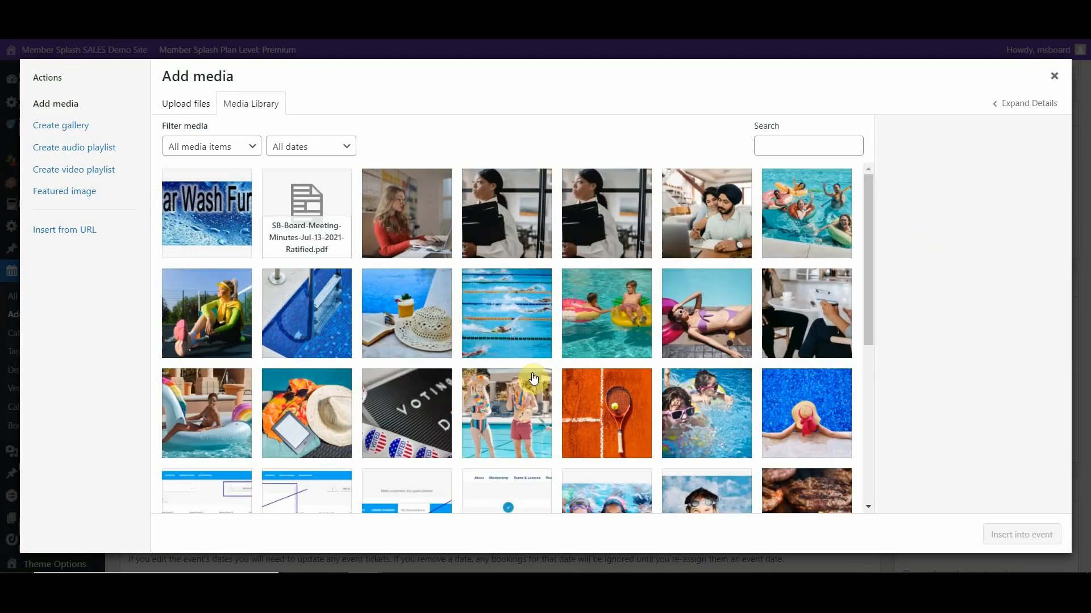
left_click(510, 314)
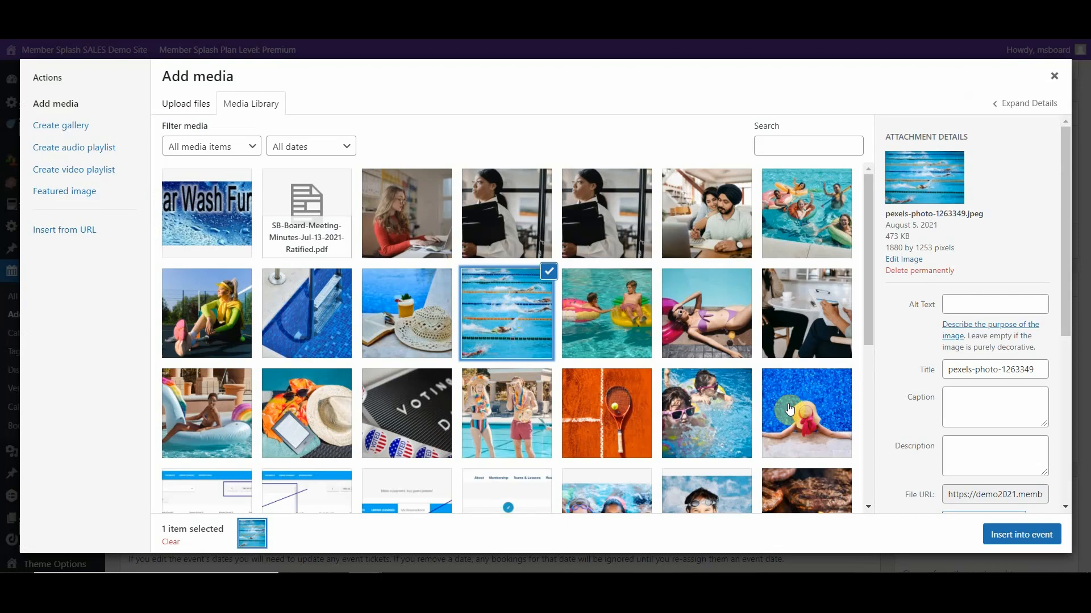
left_click(1017, 543)
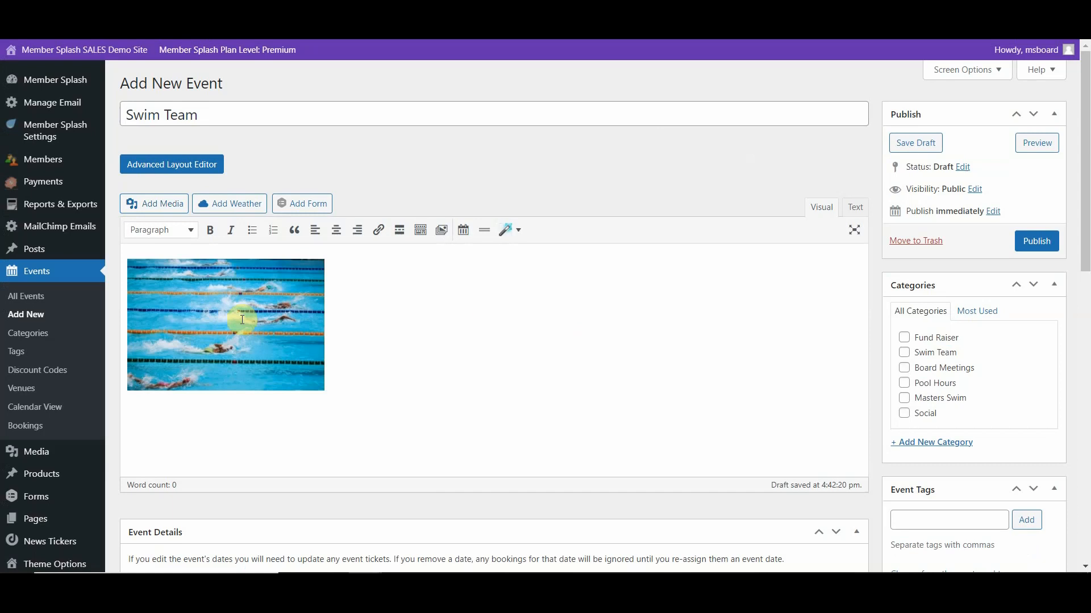
left_click(125, 322)
left_click(336, 233)
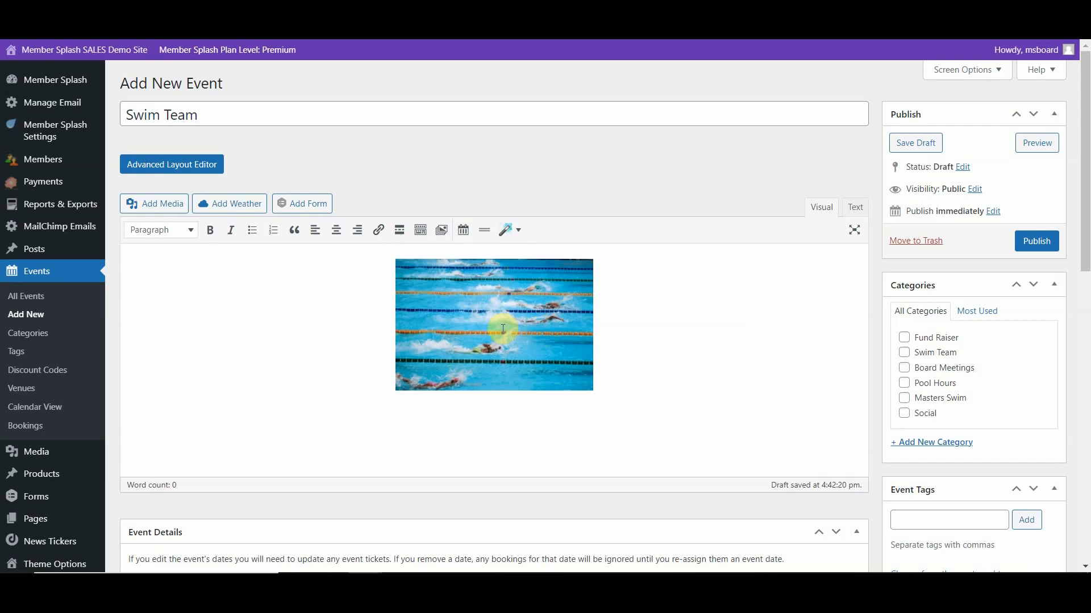
- Paste the copied Stingrays Swim Team paragraph on a new line below the photo
left_click(607, 355)
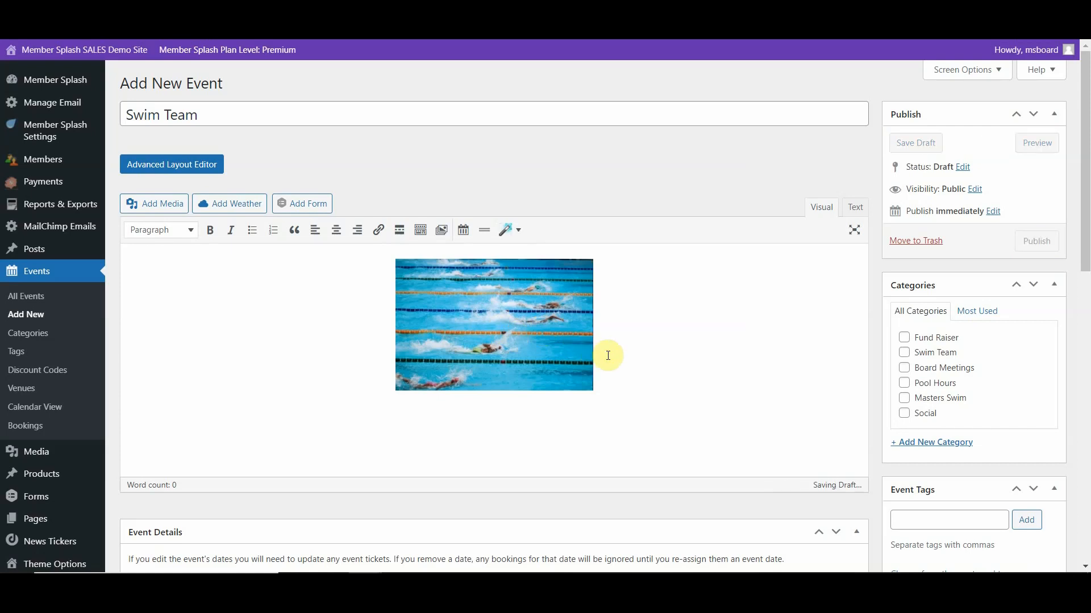
key("Return")
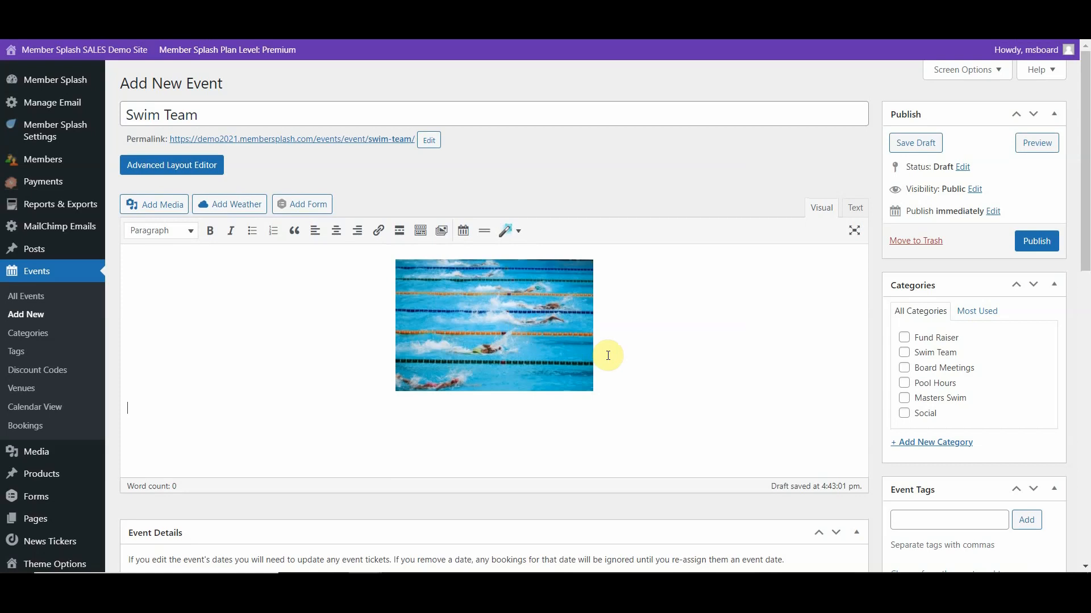
type("The Stingrays Swim Team is a great way to get involved, make new friends, improve your swimming skills, and get out from behind that iPhone! Below is the practice schedule. If you're interested in more information - or want to sign up to swim - please check out our Stingrays Swim Team page!")
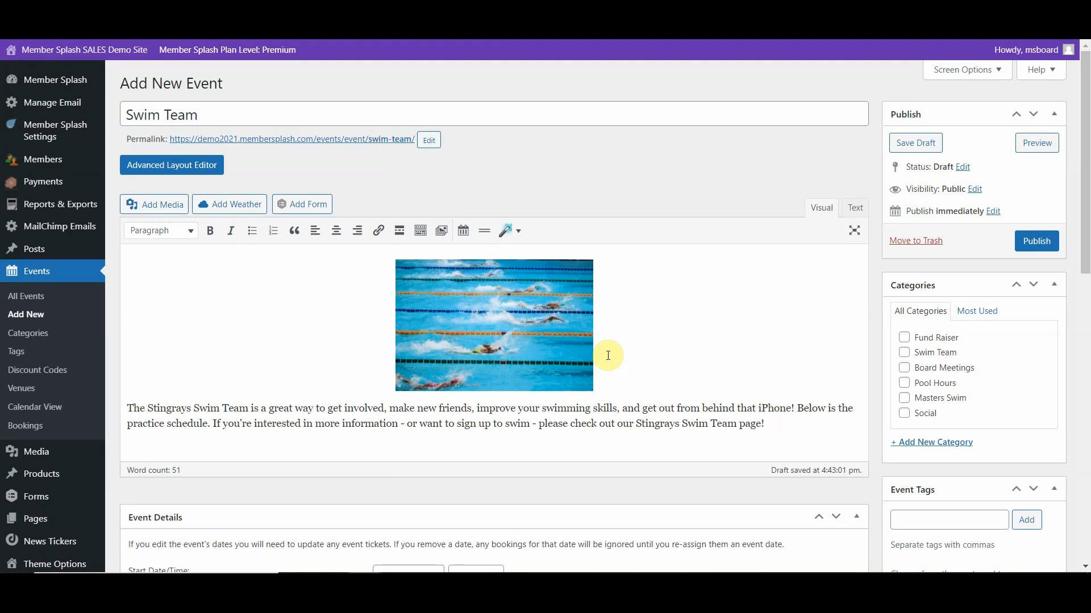
- Copy the swim-team page URL from the Word document and link it to "please check out our Stingrays Swim Team page!" in the event description
key("alt+Tab")
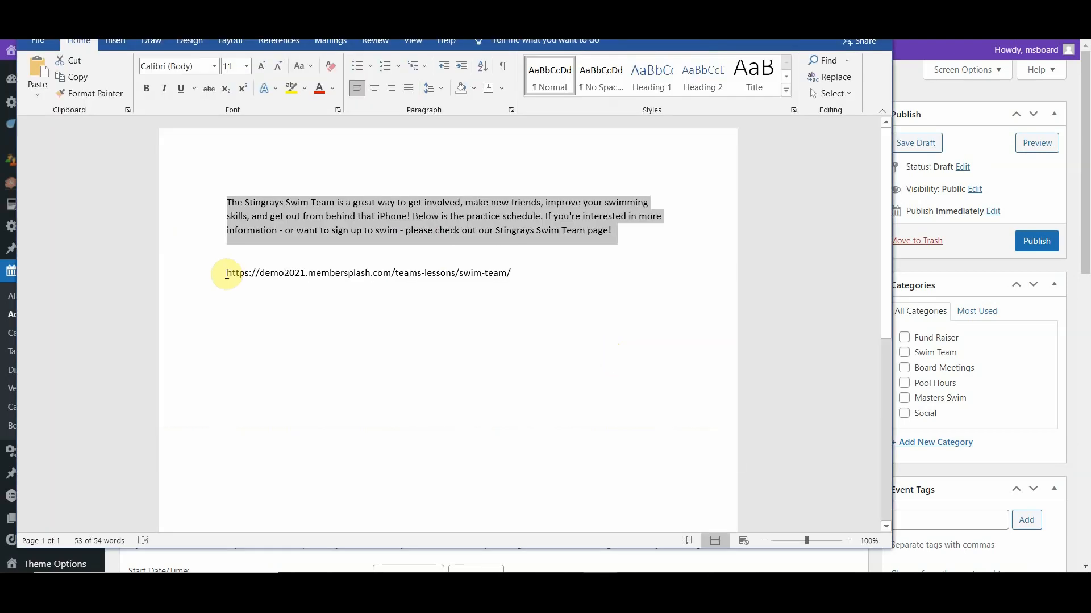
left_click_drag(226, 272, 517, 283)
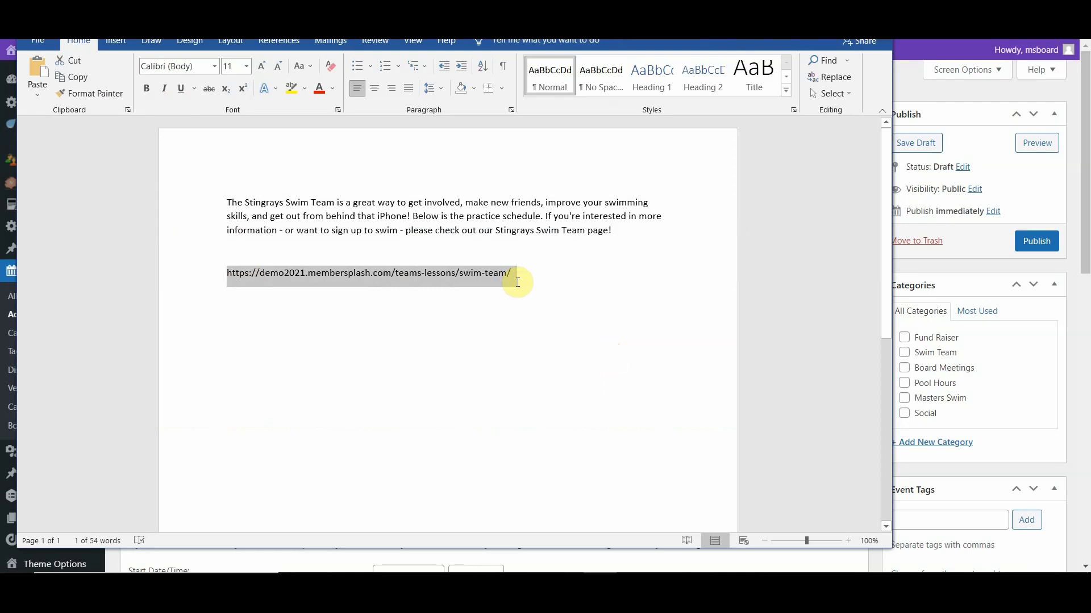
key("alt+Tab")
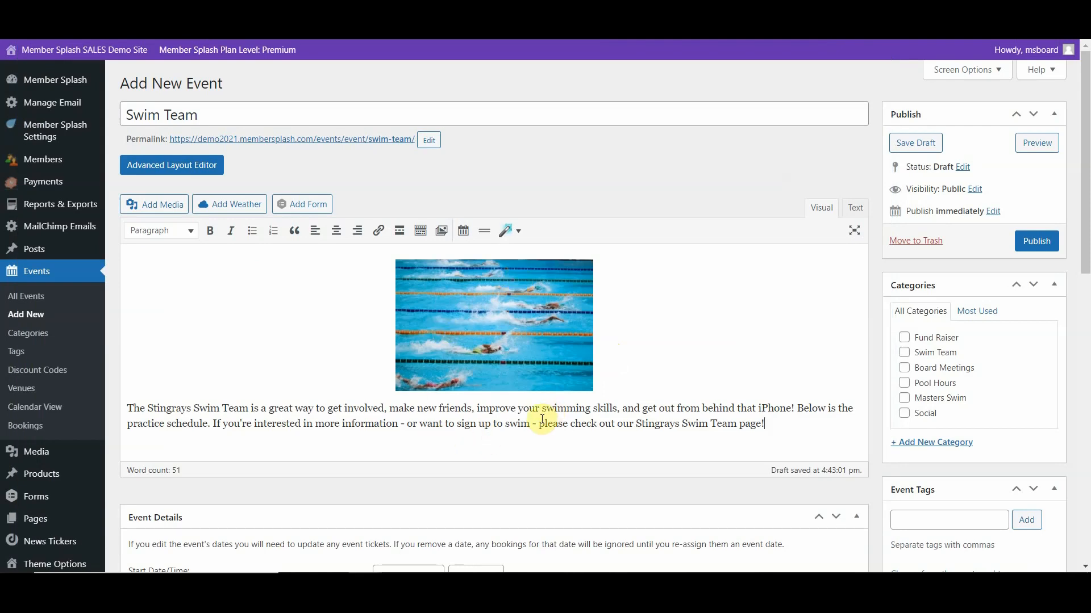
left_click_drag(539, 425, 767, 427)
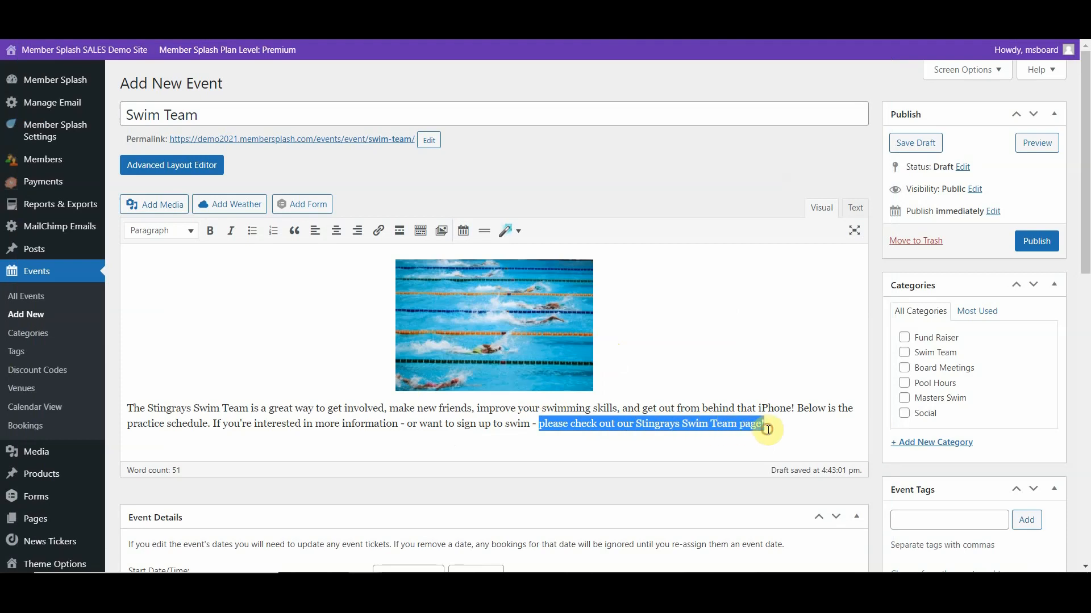
left_click(378, 231)
key("ctrl+v")
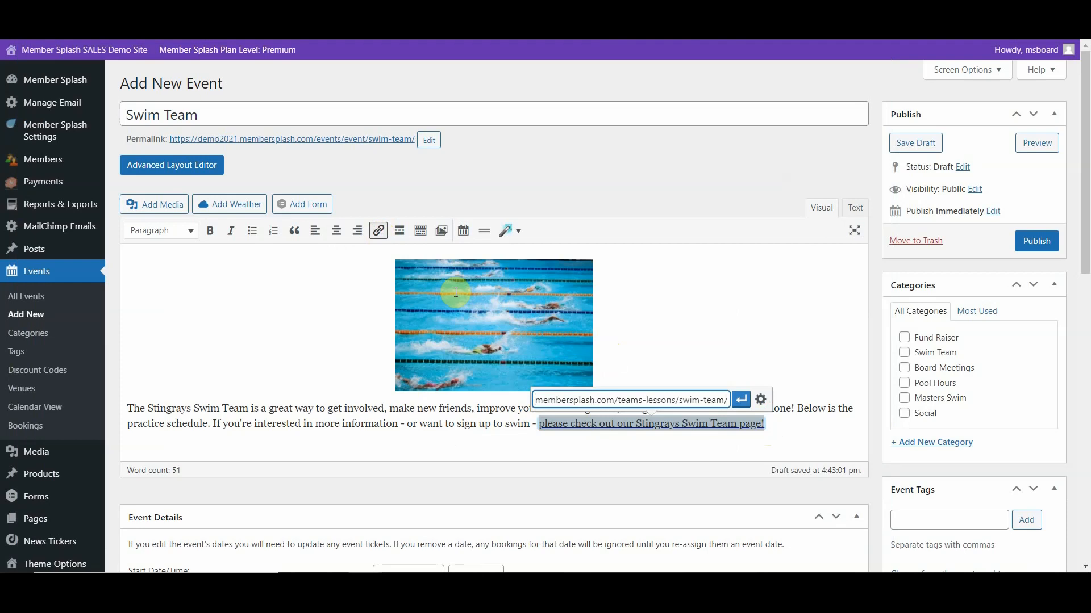
key("Return")
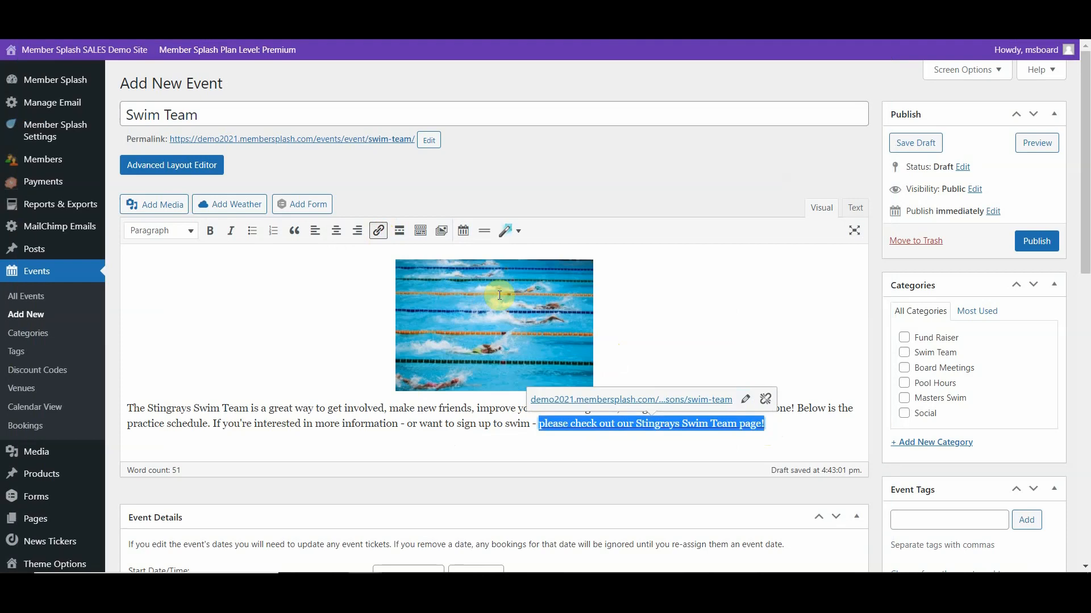
left_click(542, 454)
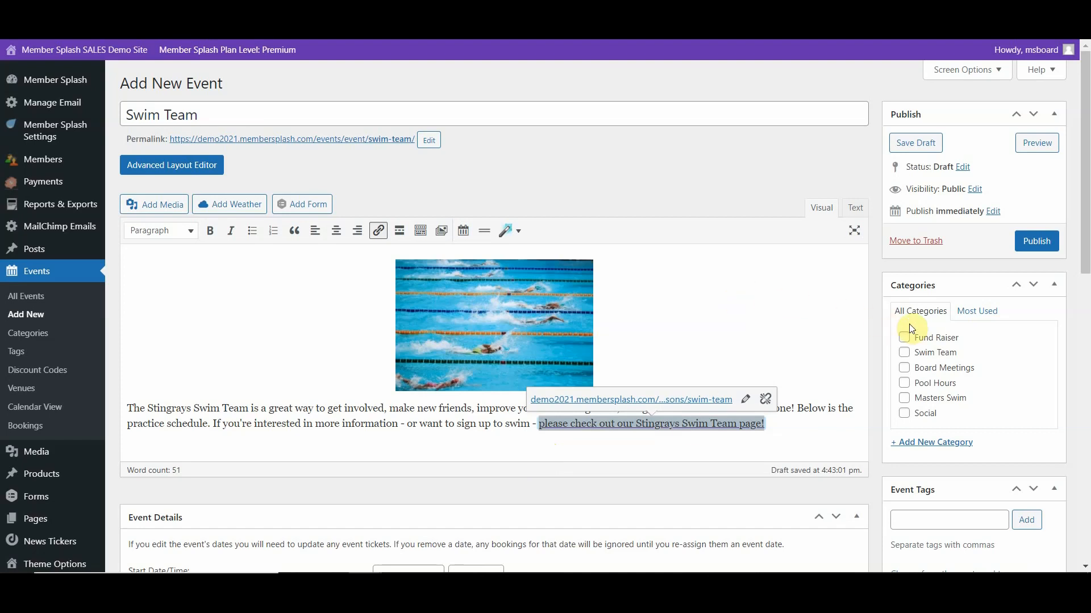
- Assign the event to the Swim Team category and publish it
left_click(905, 354)
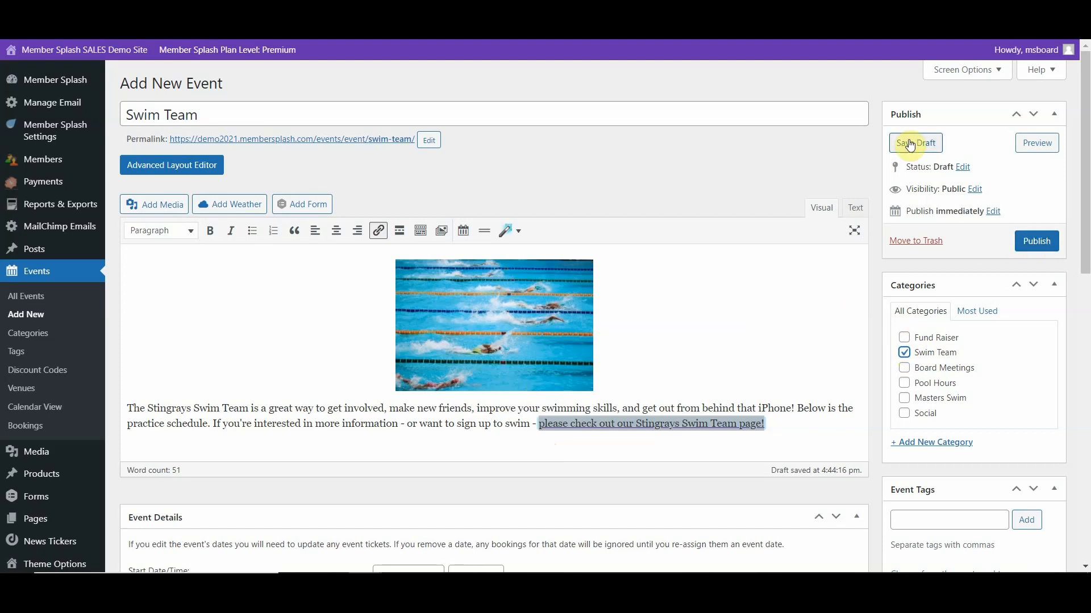
left_click(1033, 243)
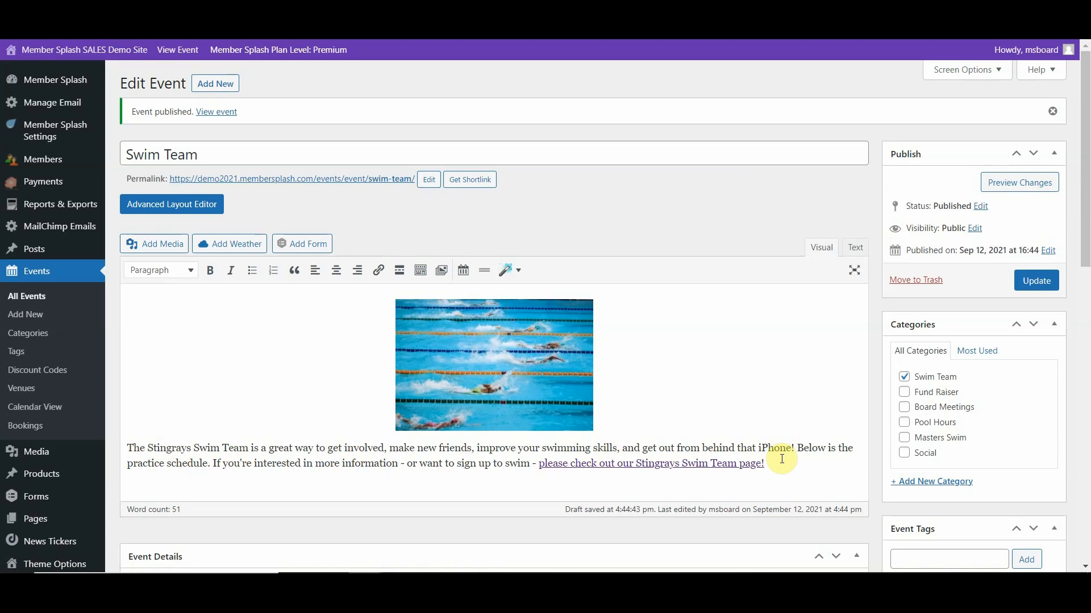
- Set the event's start date to 27-09-2021 in the event details
scroll(782, 459, "down", 4)
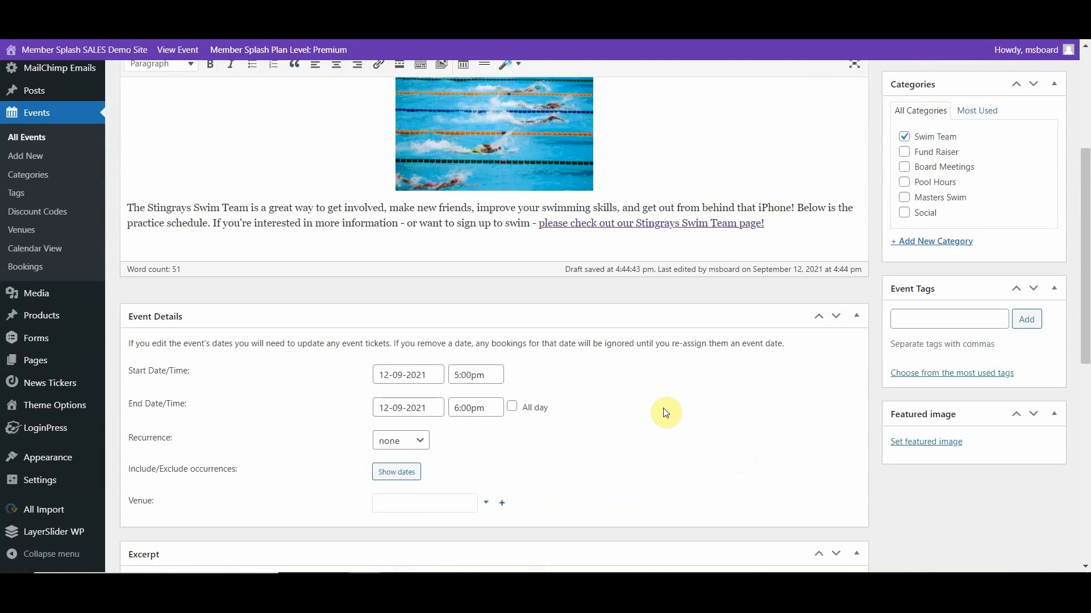
left_click(430, 375)
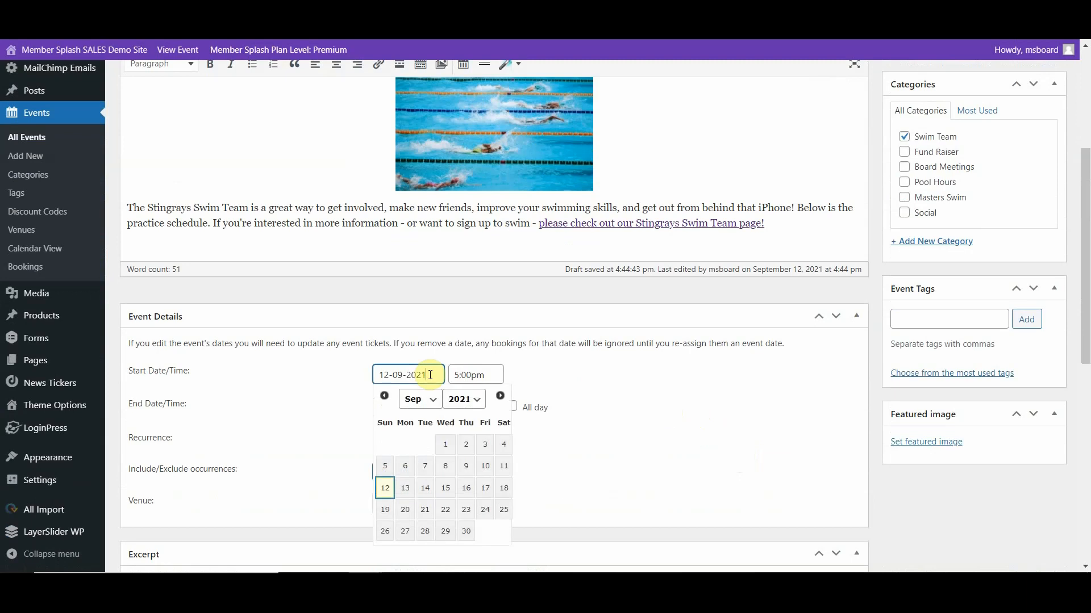
left_click(405, 534)
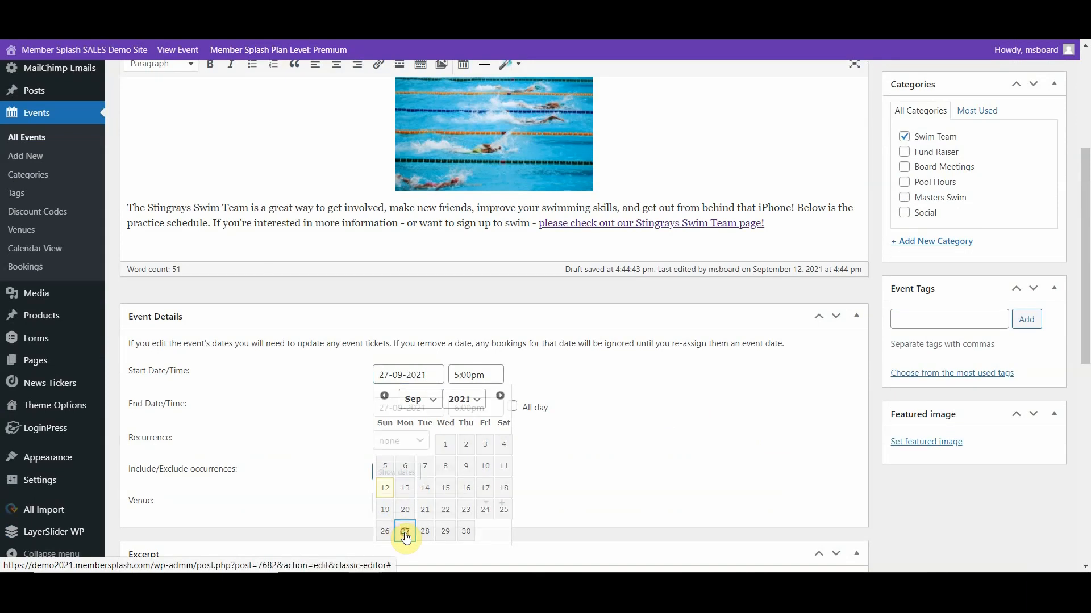
- Set the Swim Team event's start time to 9:00am and its end time to 11:00am
left_click(497, 375)
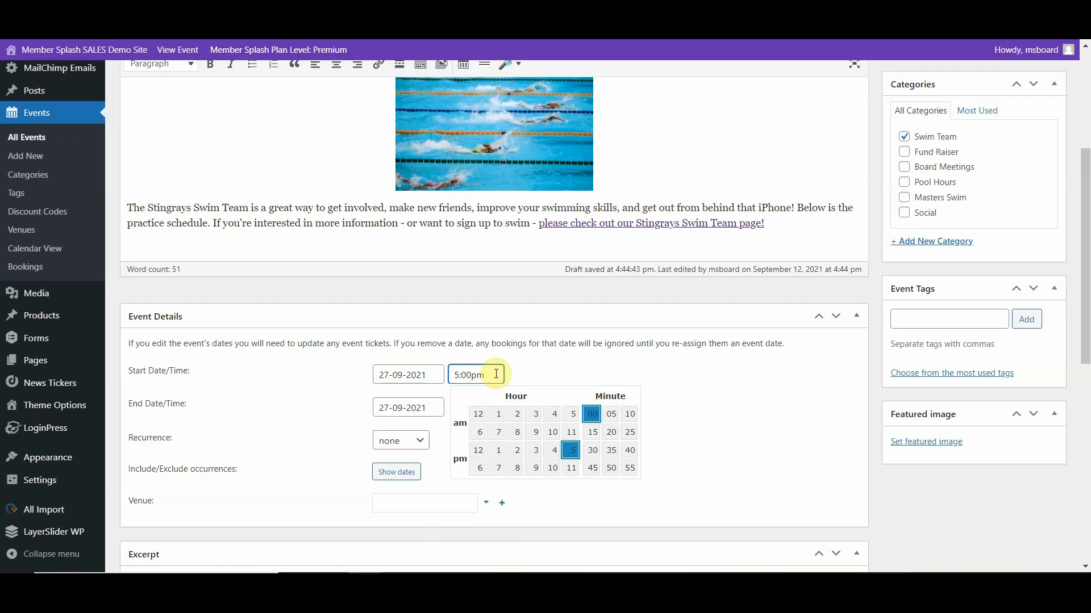
left_click(534, 433)
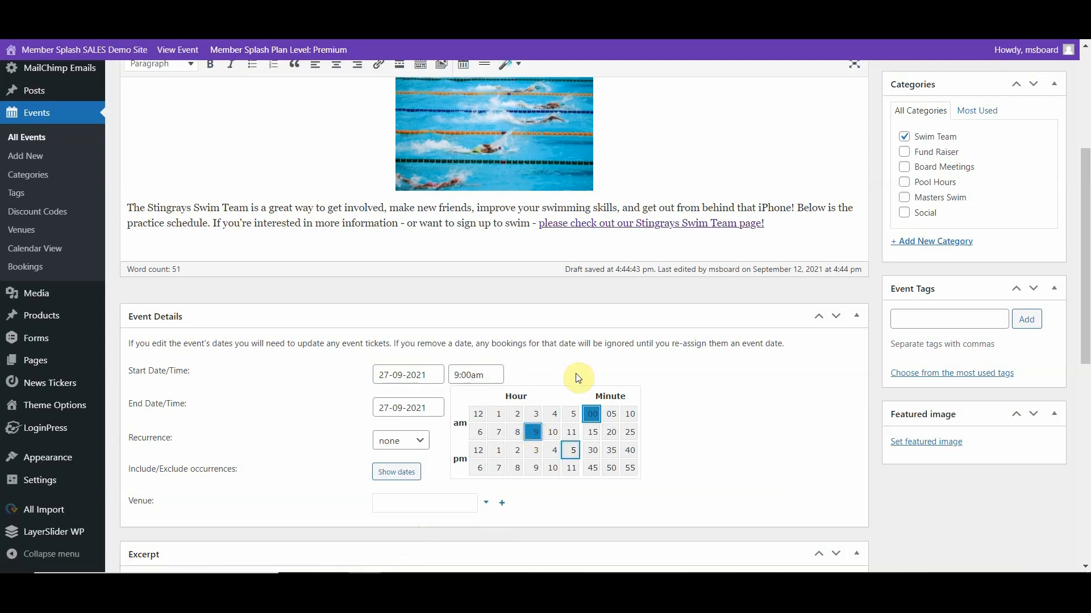
left_click(423, 408)
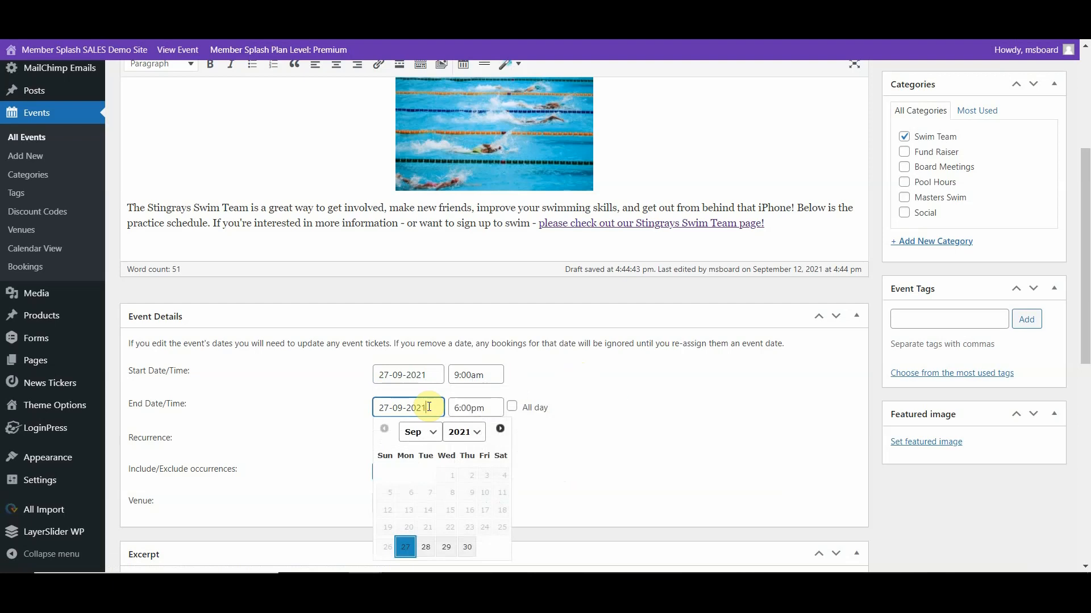
left_click(497, 407)
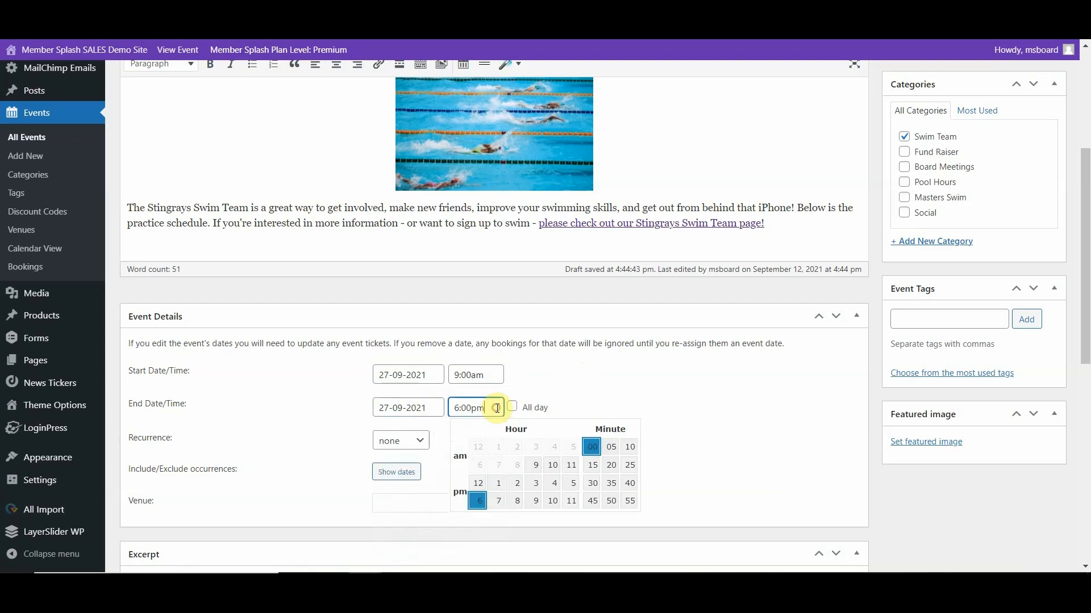
left_click(568, 466)
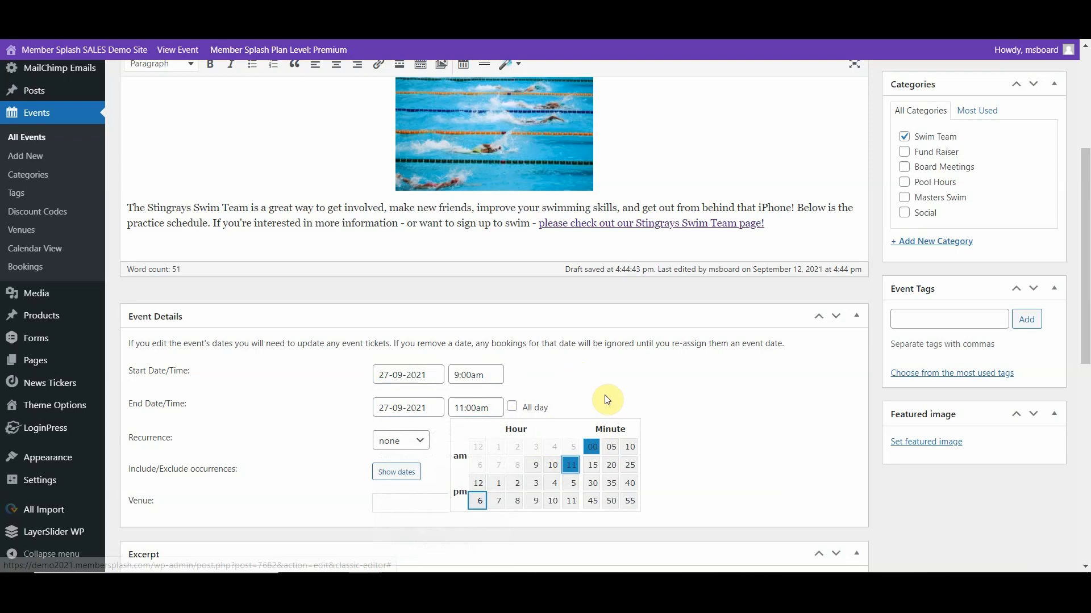
scroll(587, 400, "down", 2)
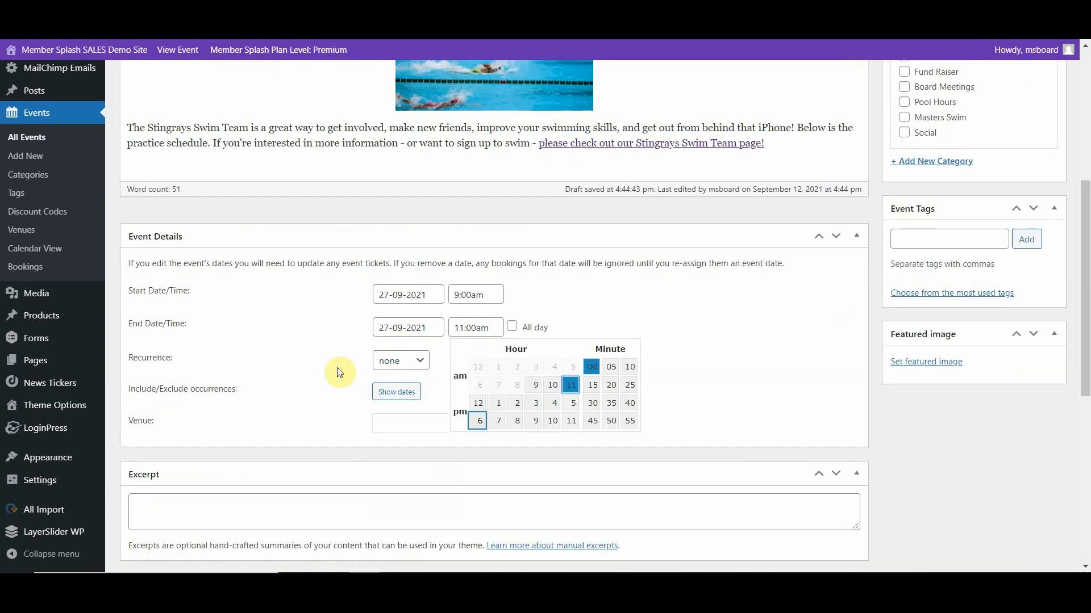
left_click(338, 372)
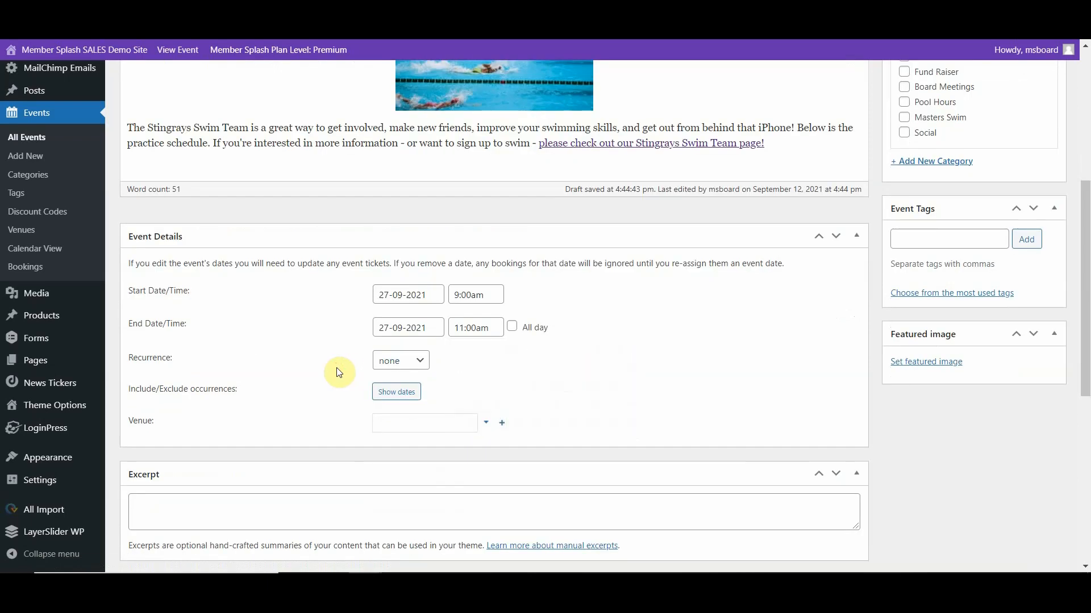
- Make the event recur weekly on Monday, Wednesday and Friday
left_click(420, 363)
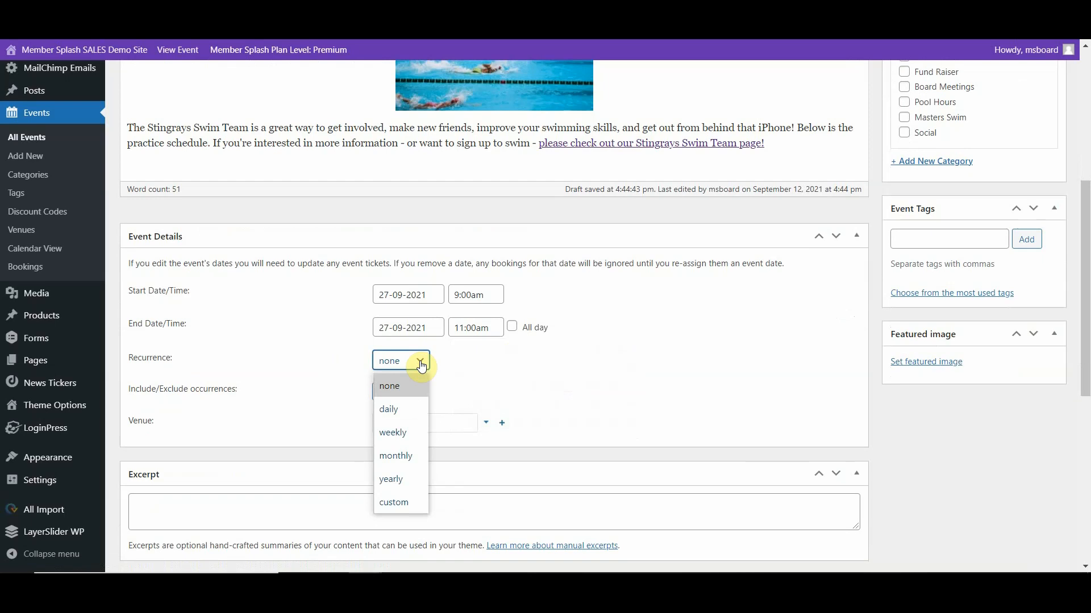
left_click(397, 431)
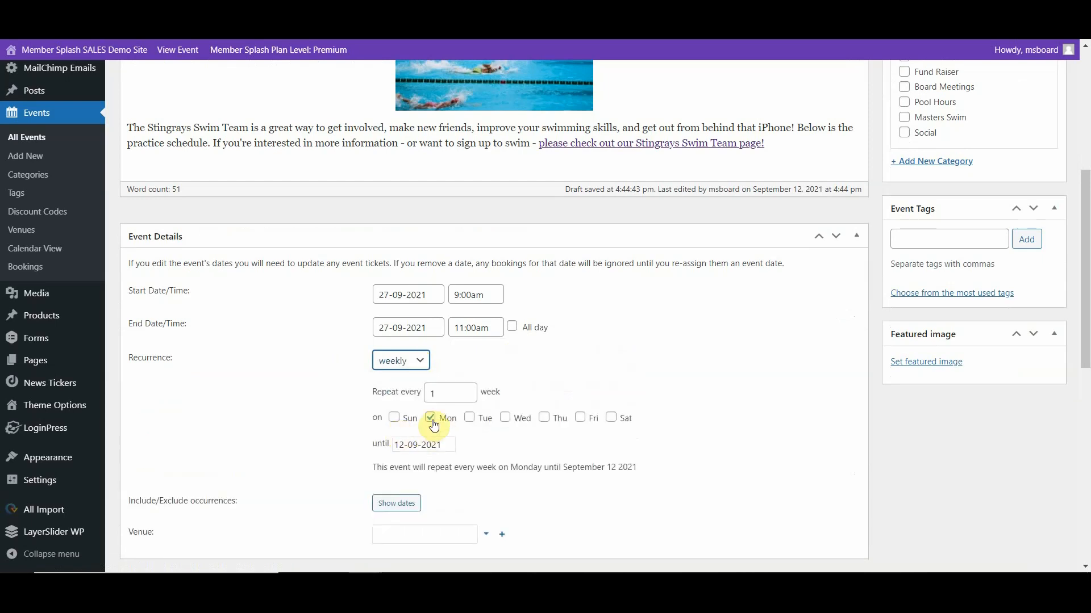
left_click(504, 418)
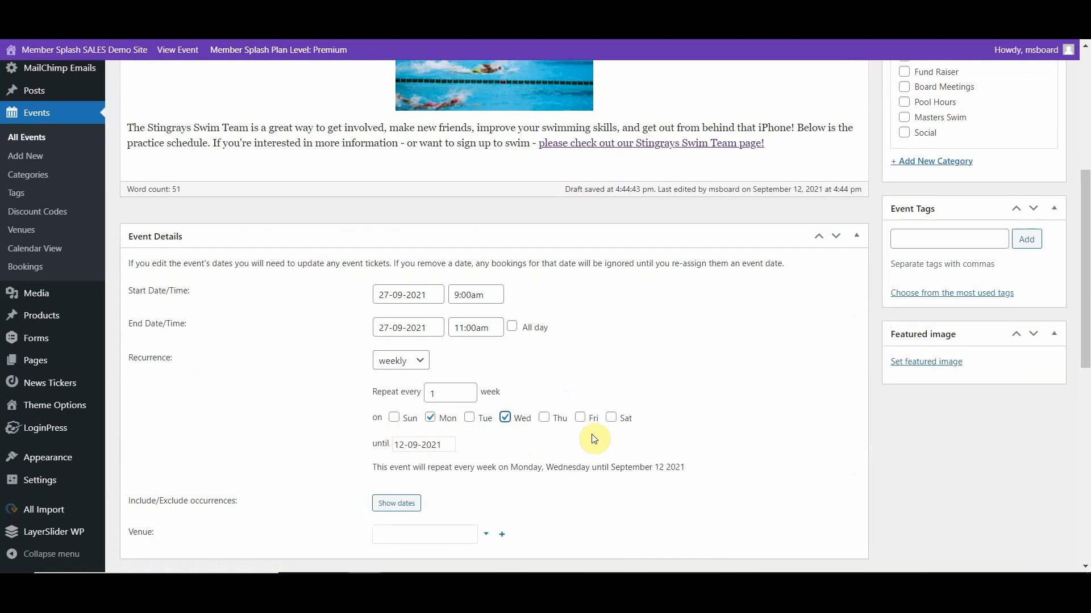
left_click(580, 419)
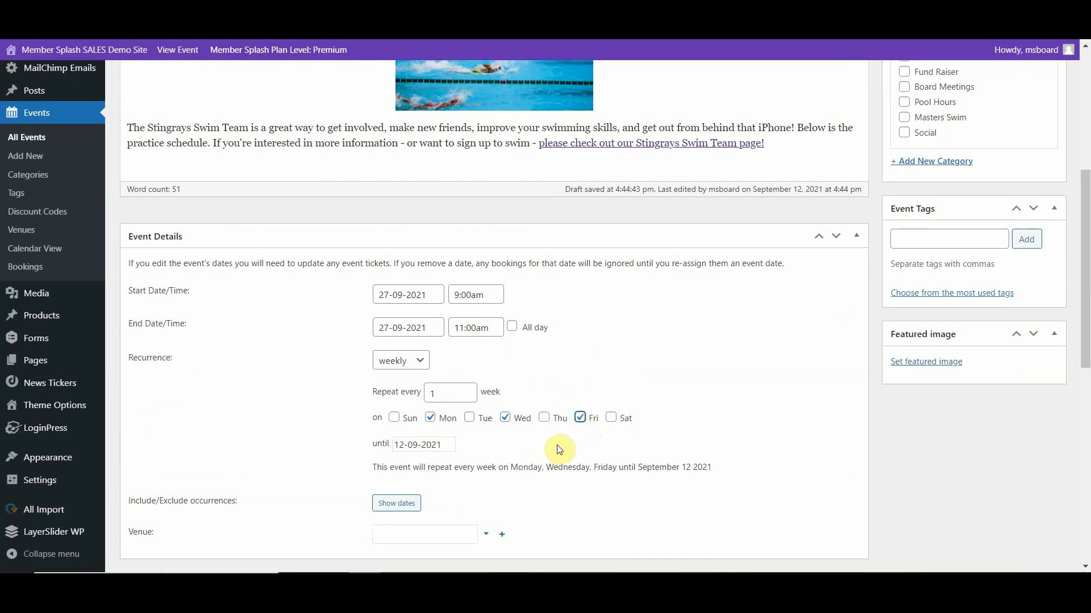
- Set the recurrence to run until 26-12-2021 and update the published event
left_click(449, 447)
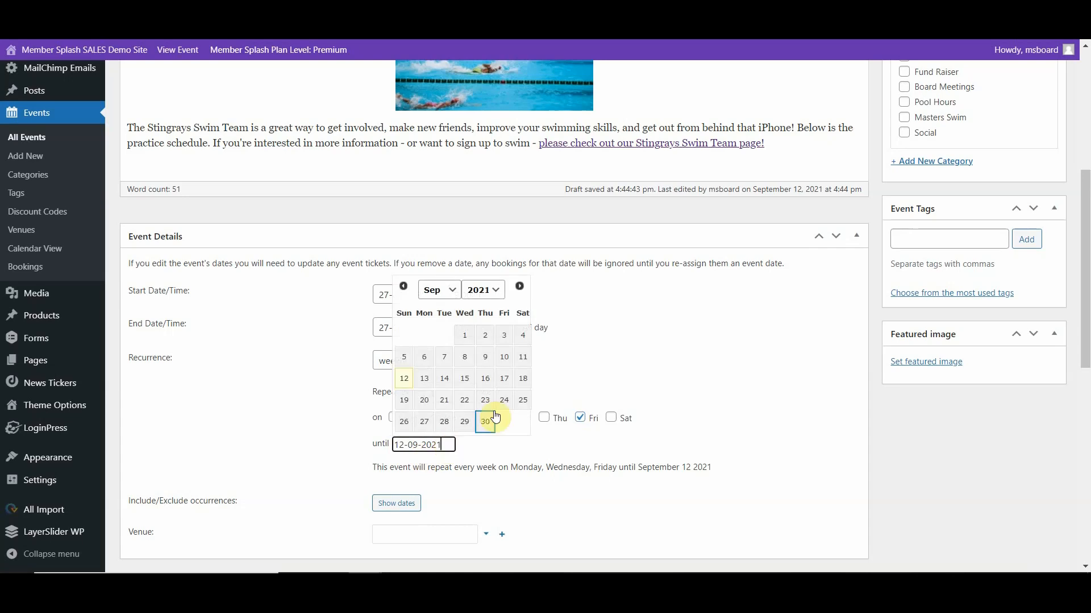
left_click(454, 292)
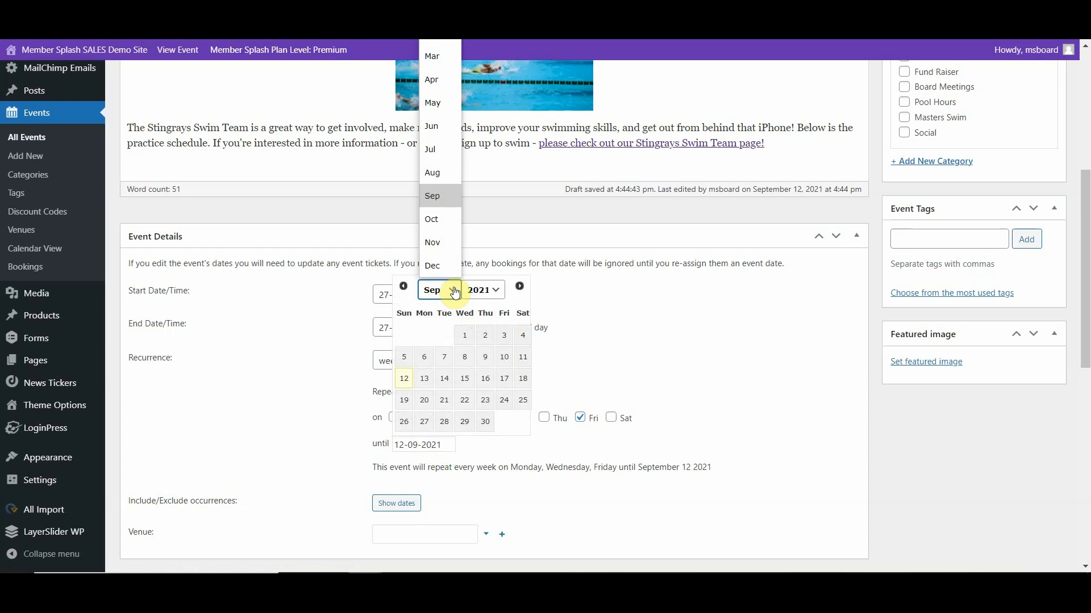
left_click(431, 266)
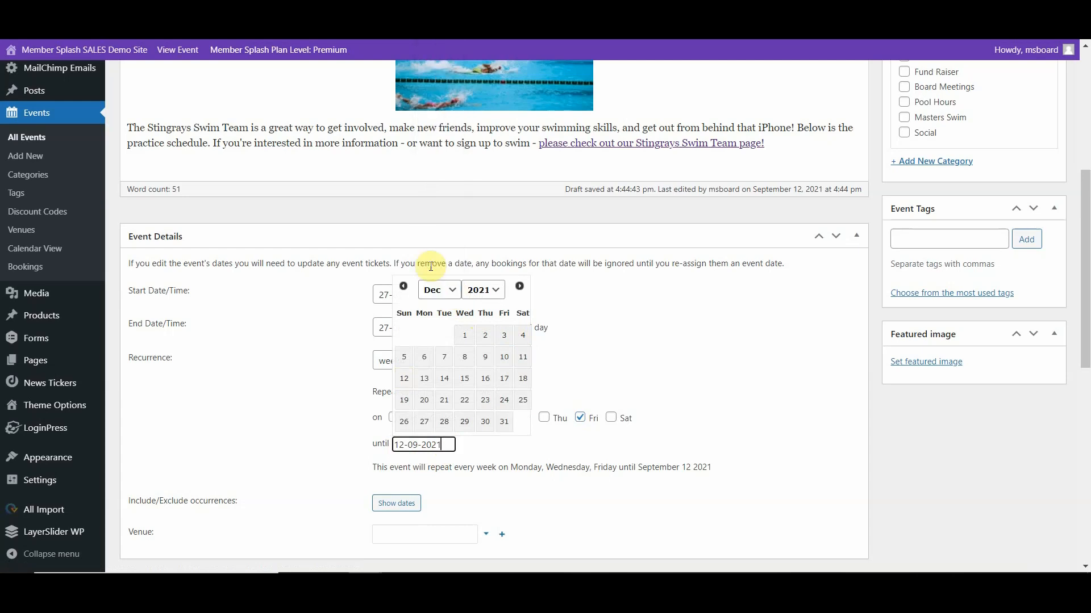
left_click(404, 423)
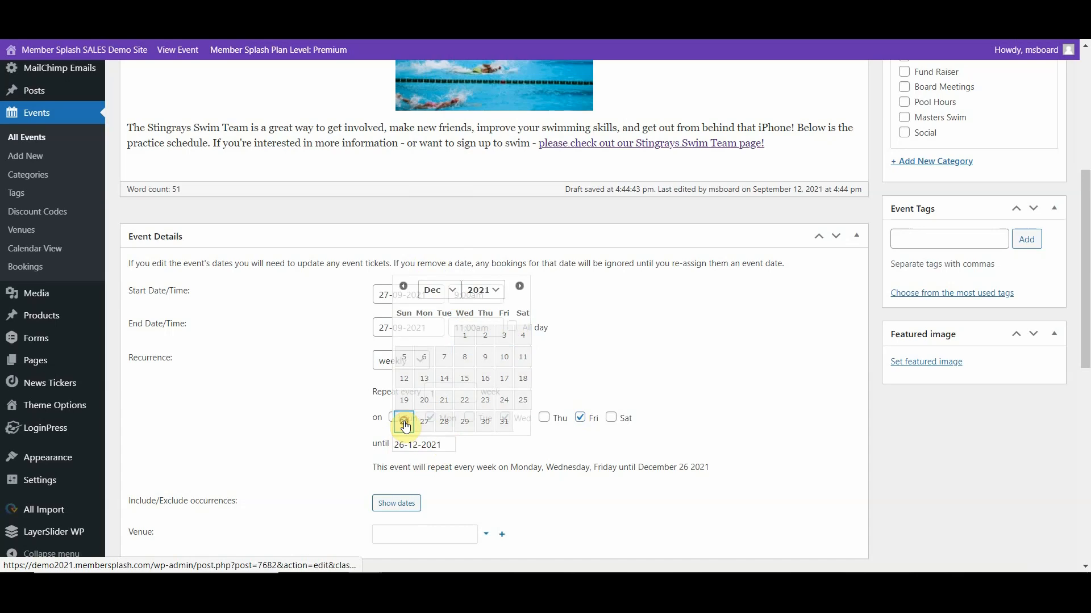
scroll(700, 402, "down", 2)
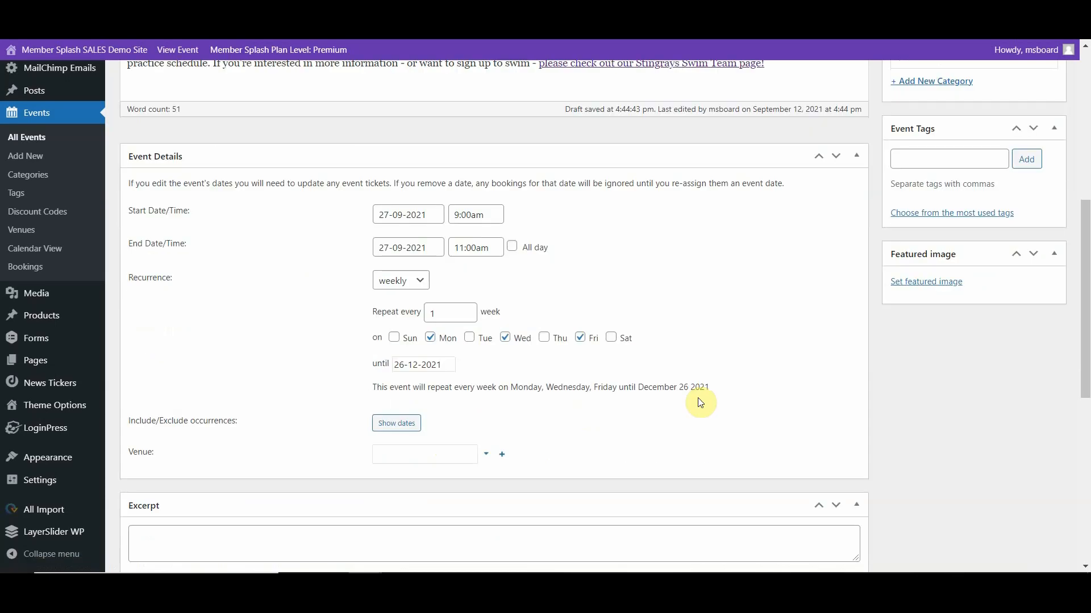
scroll(700, 403, "up", 10)
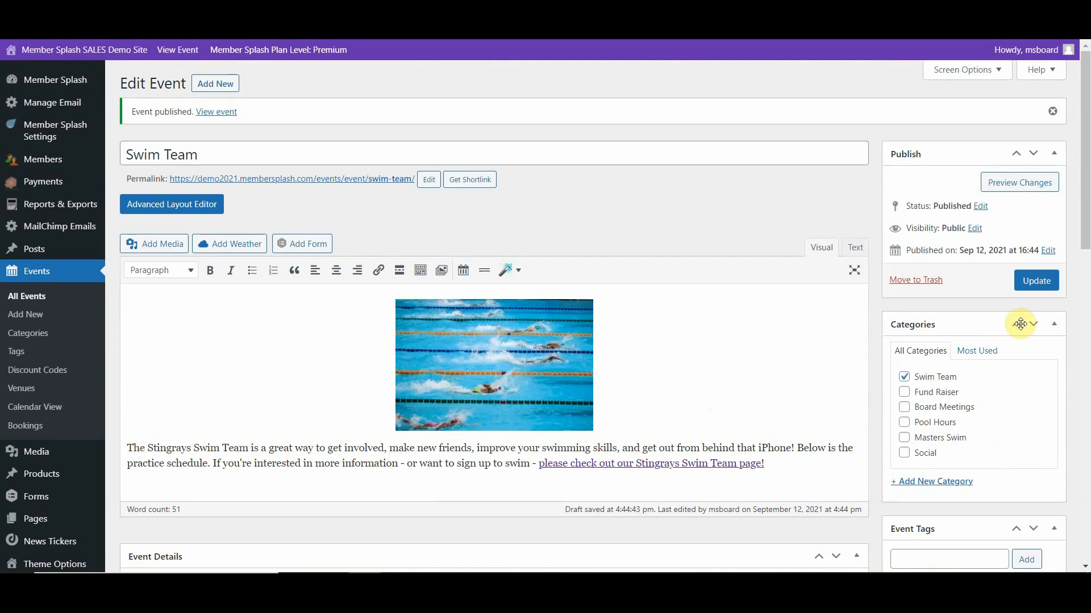
left_click(1035, 280)
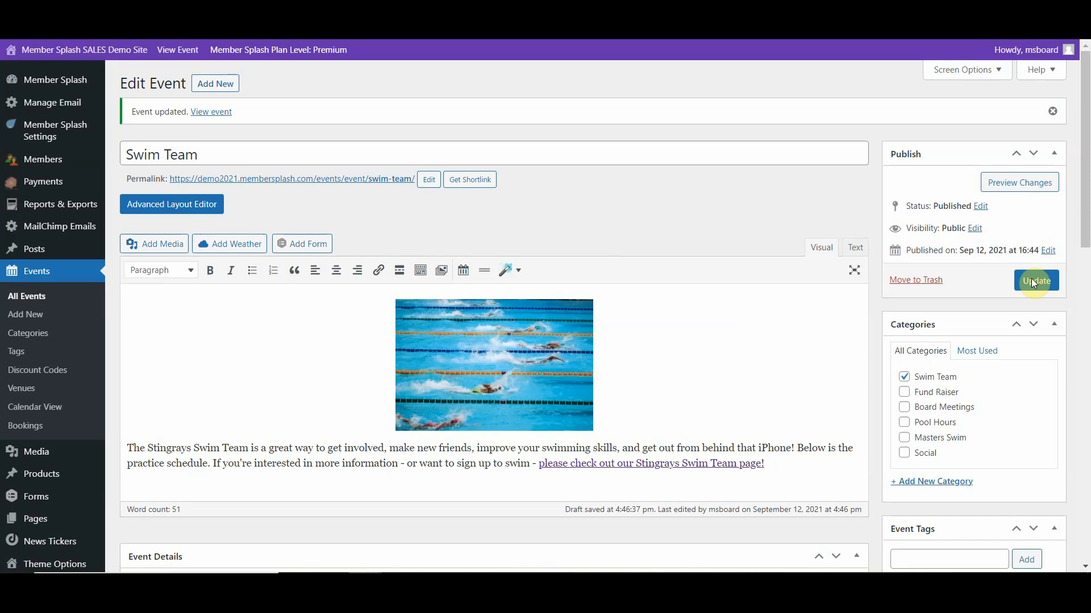
- Open the events calendar view and check the Swim Team entries in September 2021
left_click(24, 409)
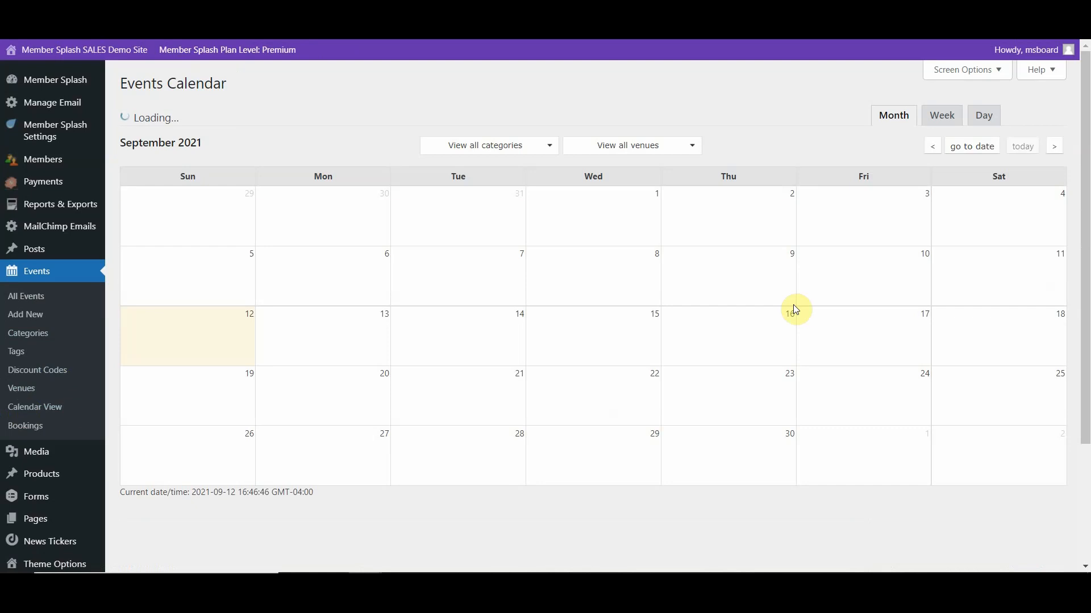
scroll(694, 445, "down", 1)
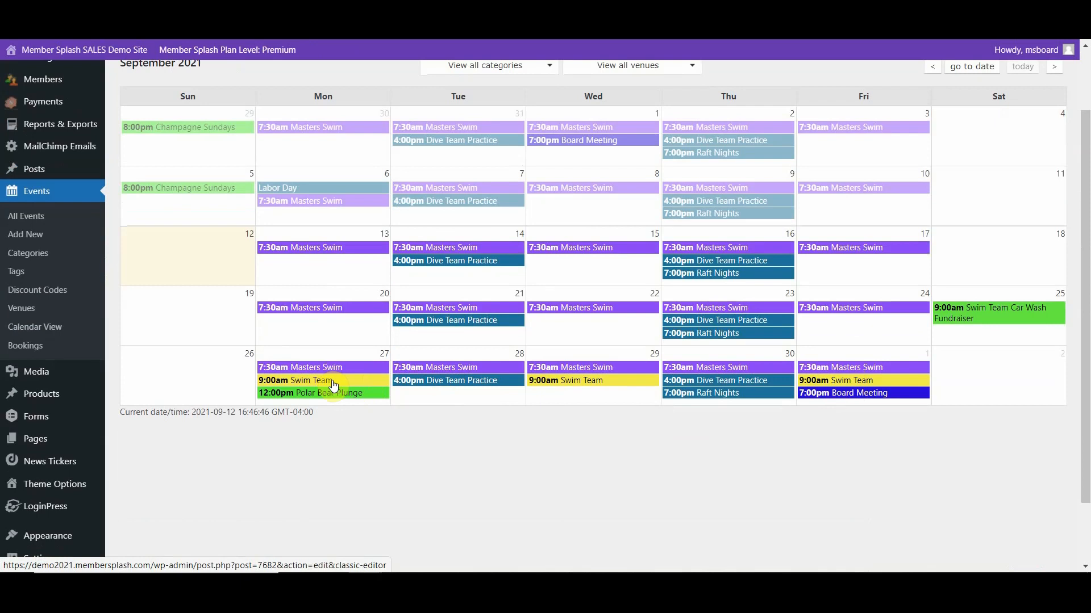
scroll(334, 385, "up", 2)
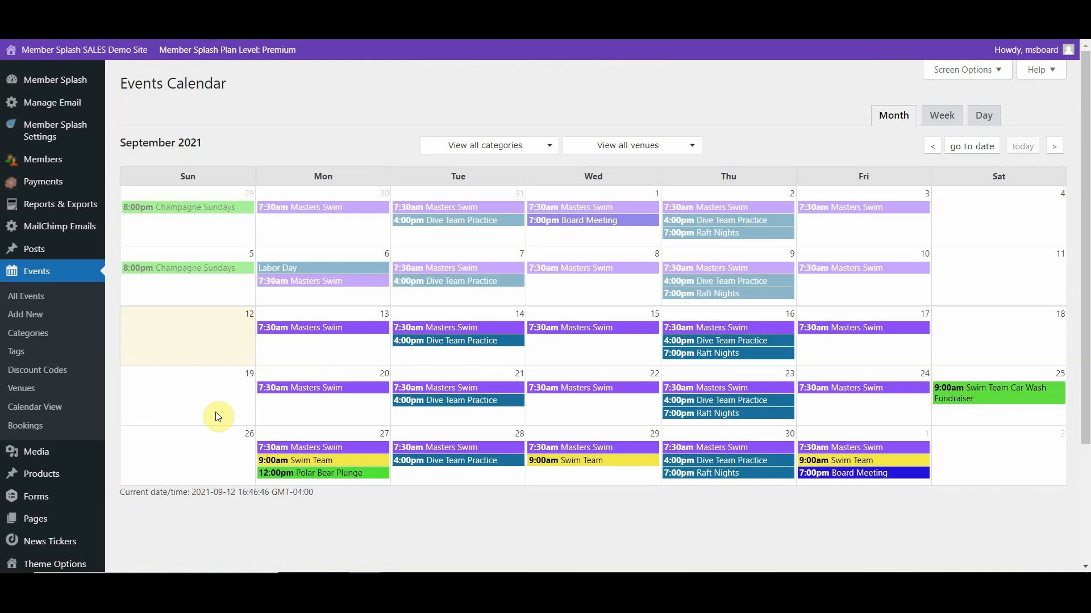
- Start a new event and title it "End of Summer Picnic"
left_click(30, 320)
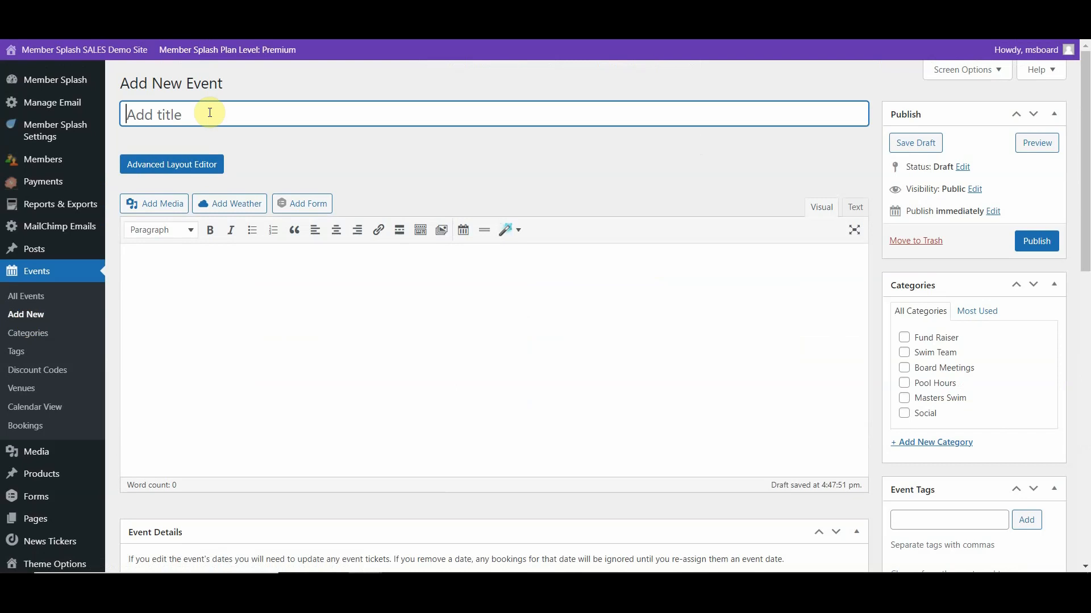
type("S")
key("BackSpace")
type("E d")
key("BackSpace")
key("BackSpace")
type("nd of Summer Pic")
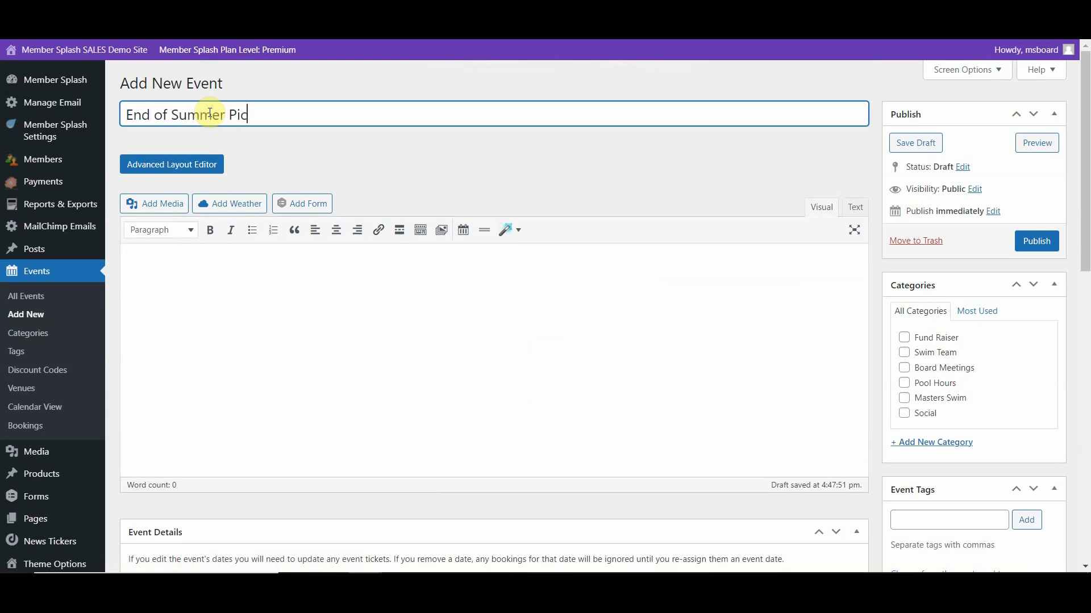
type("nic")
key("BackSpace")
type("ic")
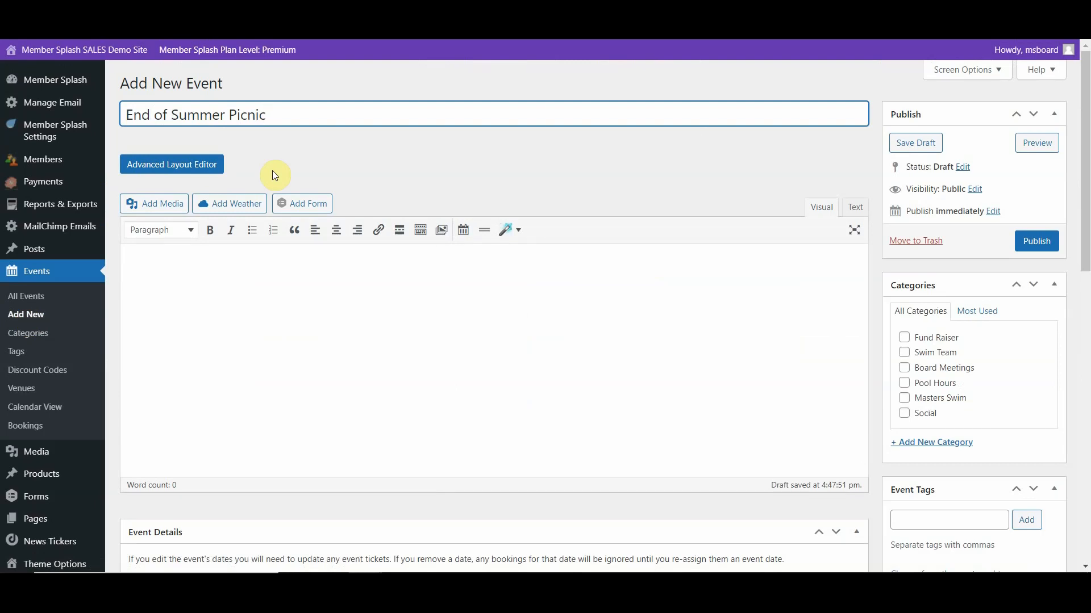
- Insert the Burgers.png image from the media library into the event description and center it
left_click(142, 208)
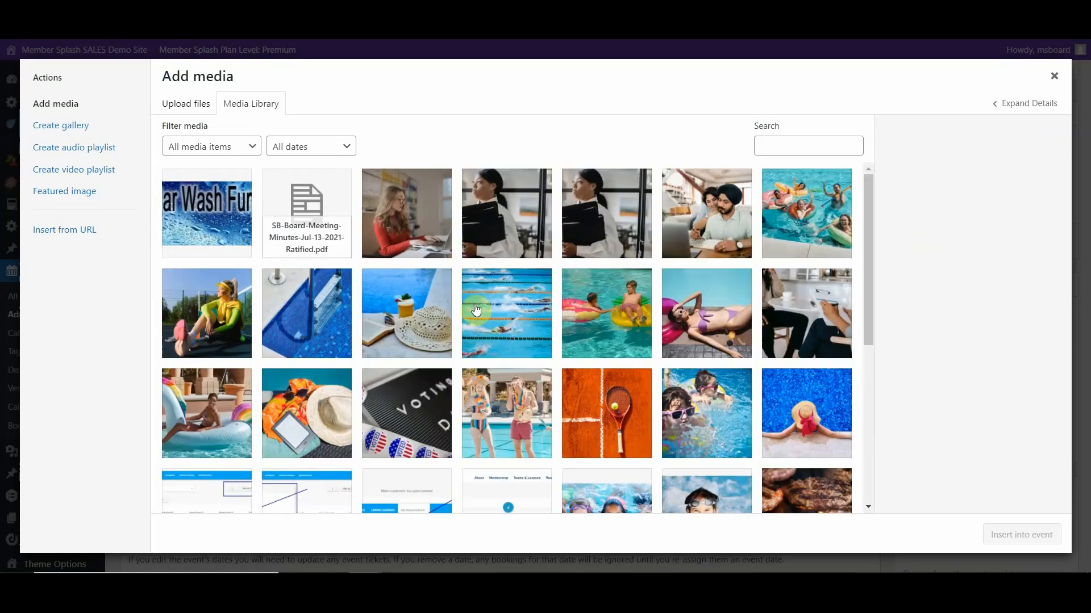
scroll(461, 313, "down", 3)
scroll(476, 310, "down", 3)
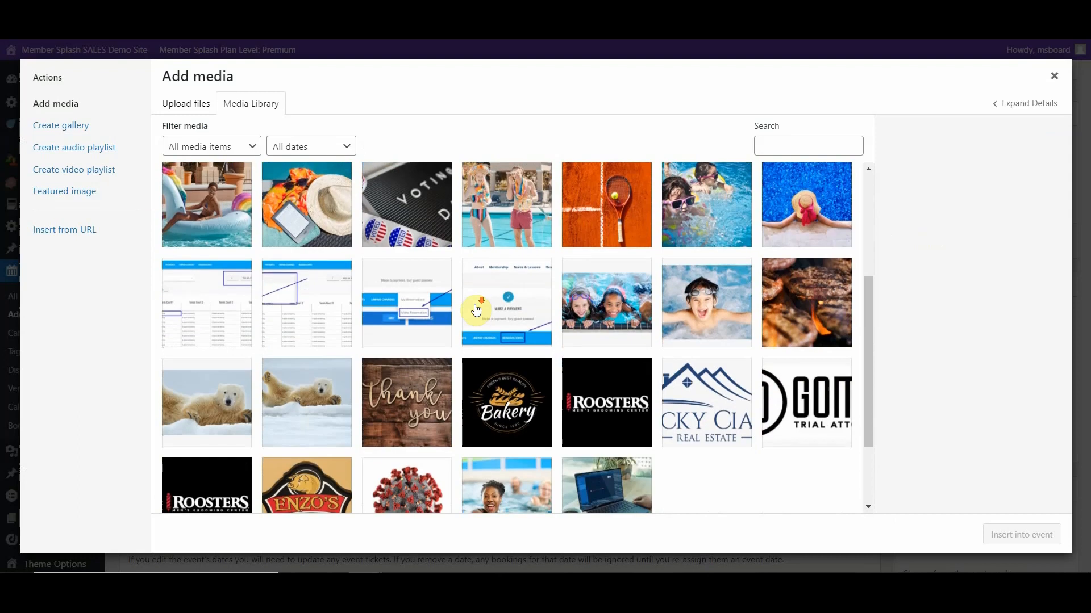
left_click(801, 213)
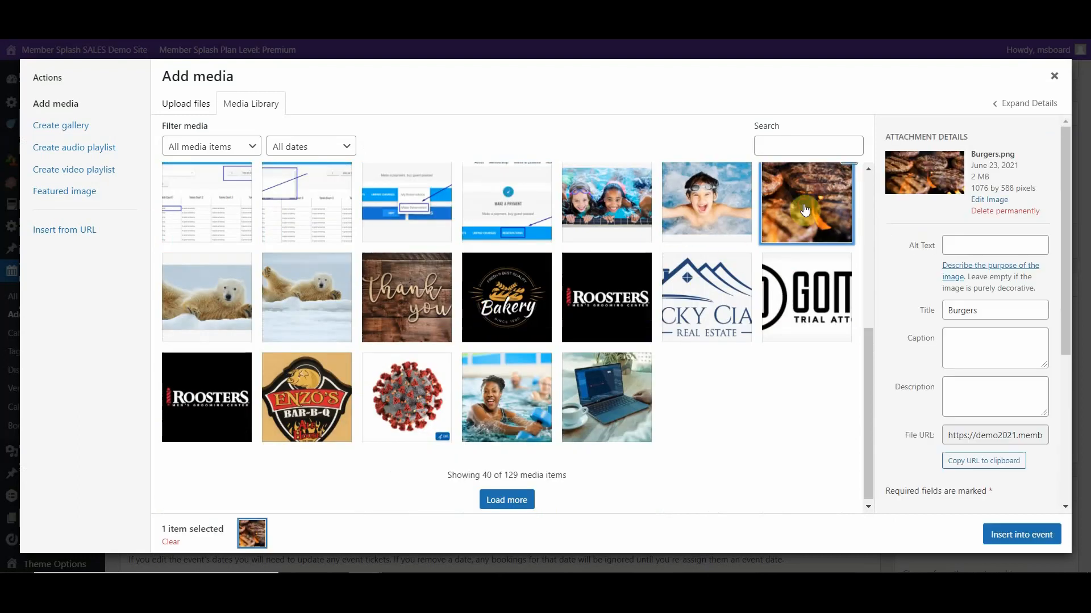
left_click(998, 535)
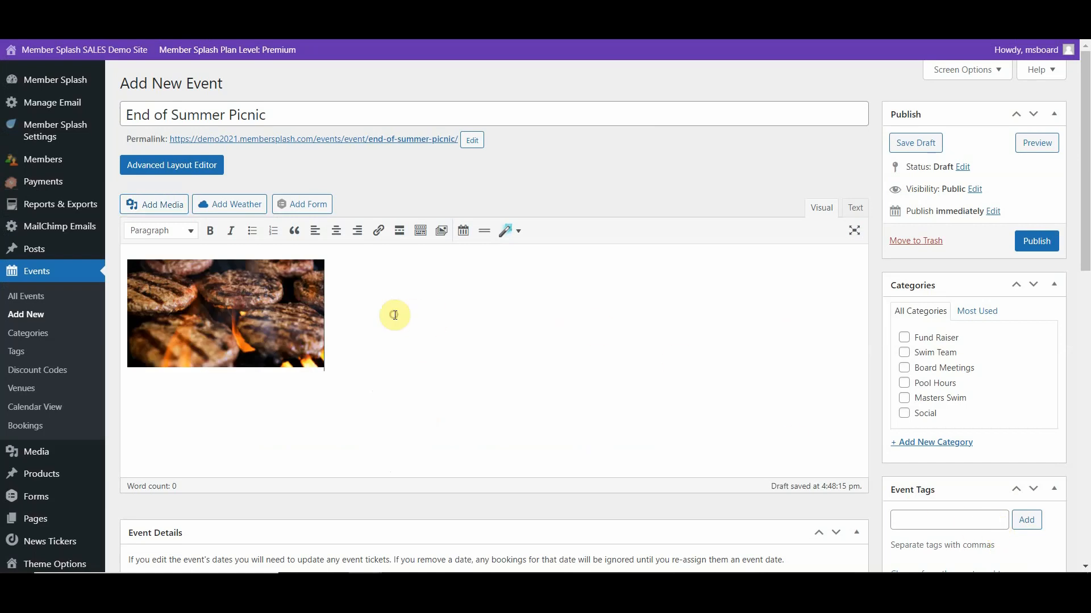
left_click(123, 306)
left_click(337, 233)
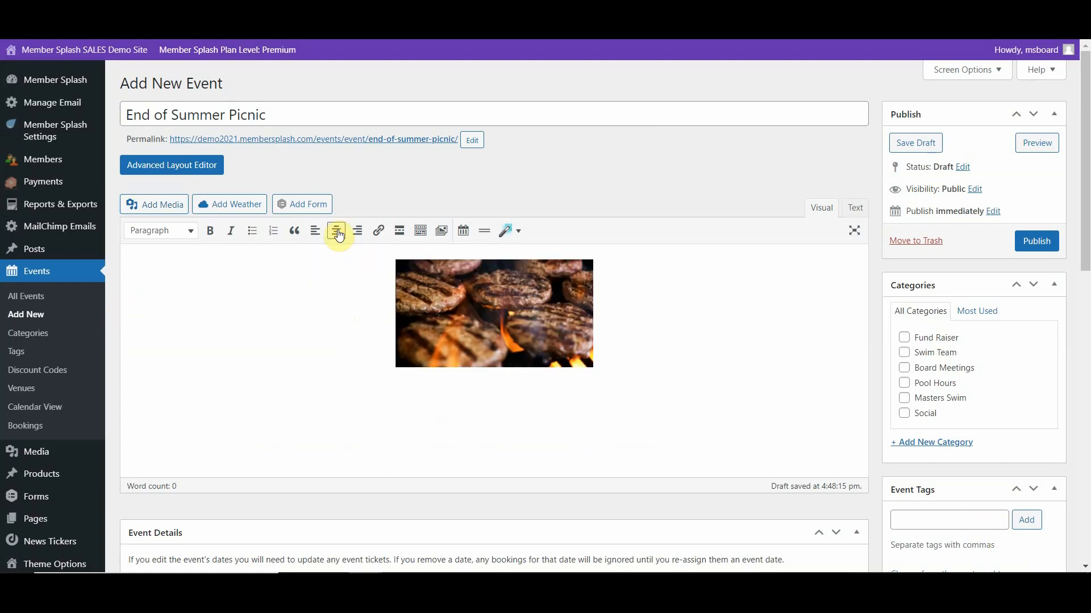
- Insert the Annual Club Bar-B-Que form into the event description with its title and description displayed
left_click(300, 204)
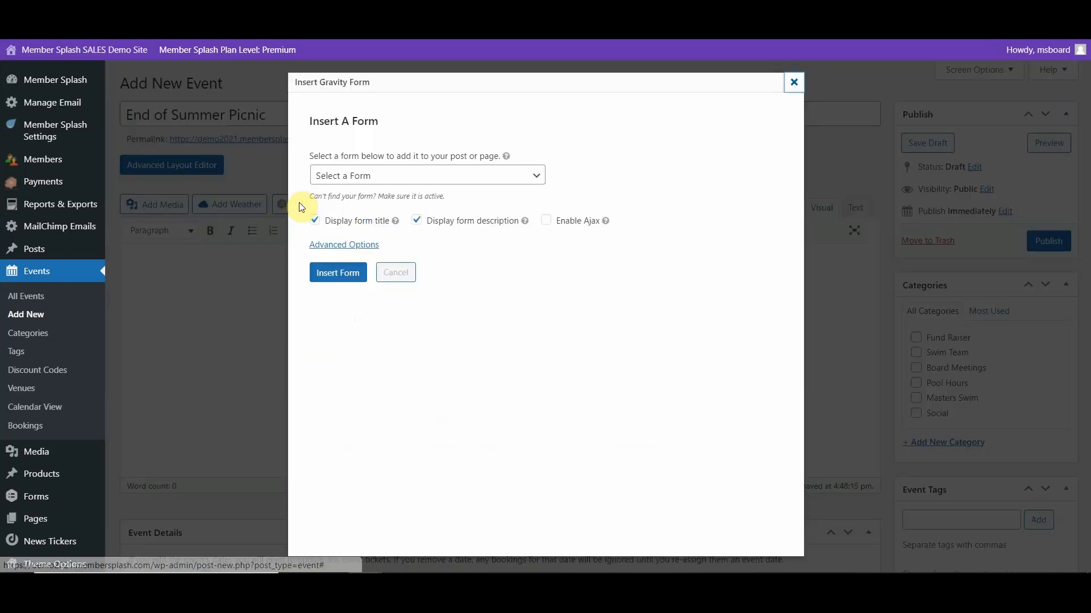
left_click(538, 178)
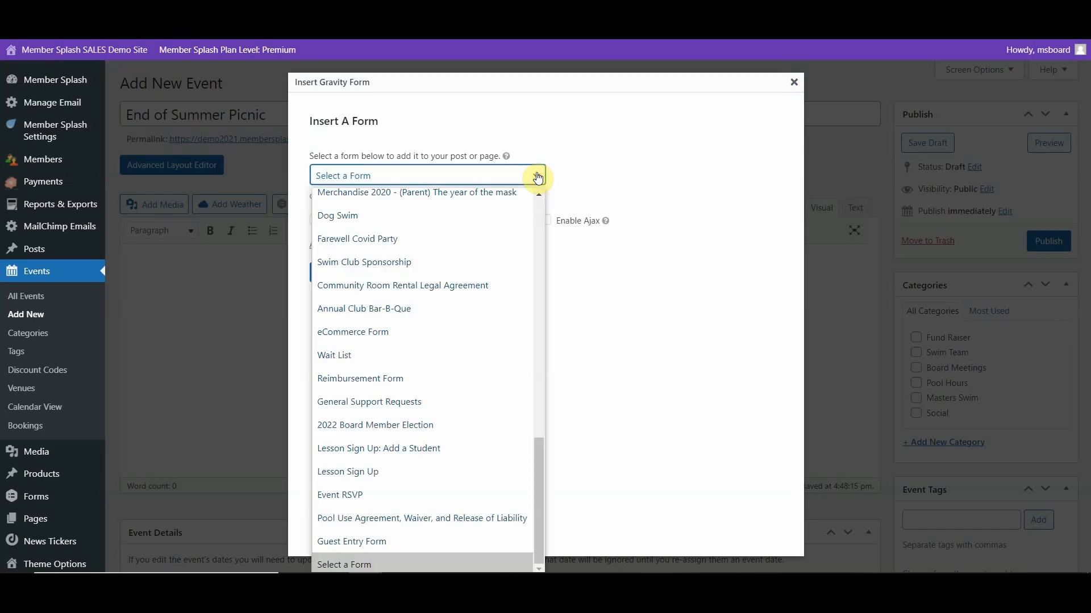
left_click(400, 308)
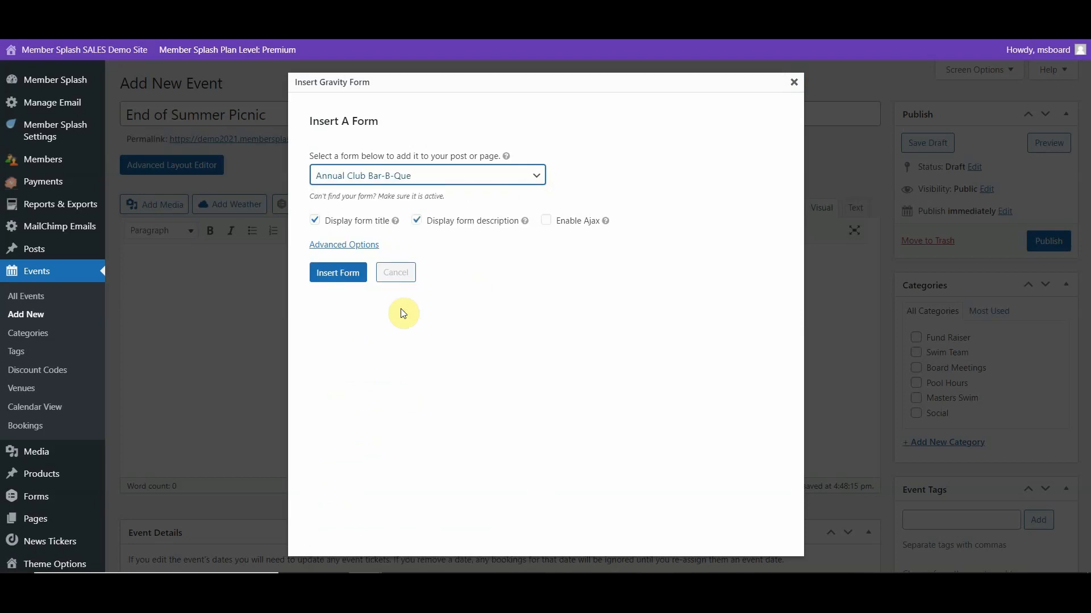
left_click(336, 273)
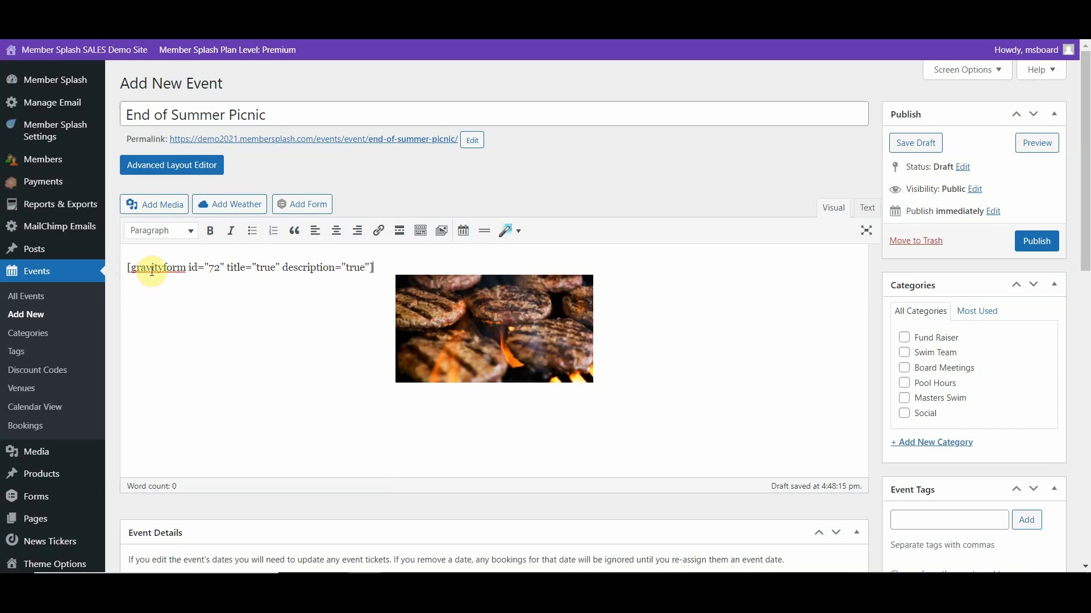
- Delete the gravityform shortcode above the burgers image
left_click(127, 265)
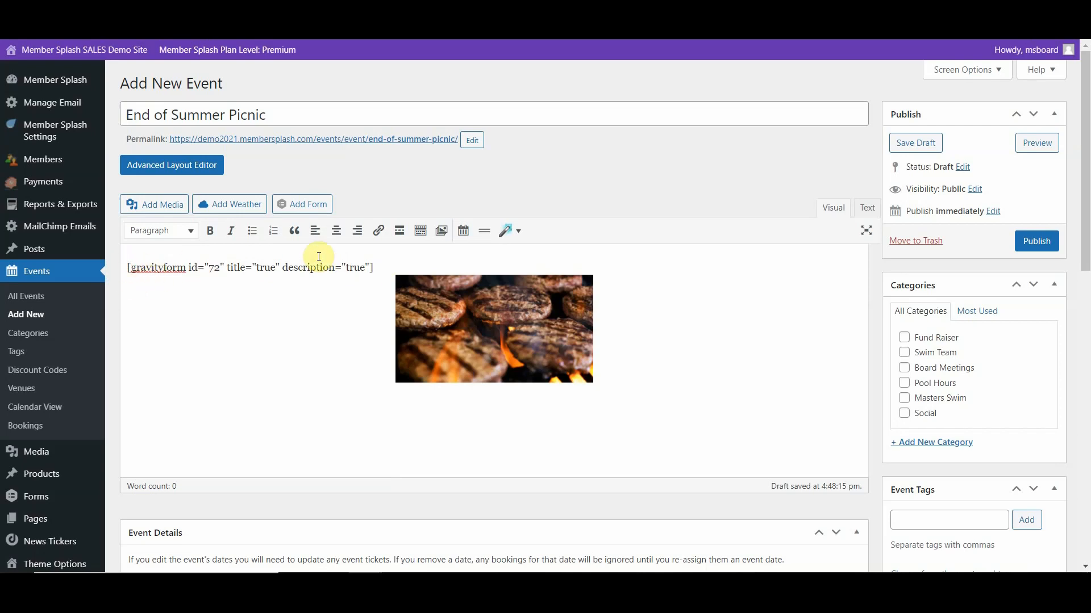
left_click_drag(386, 263, 114, 271)
key("ctrl+c")
key("BackSpace")
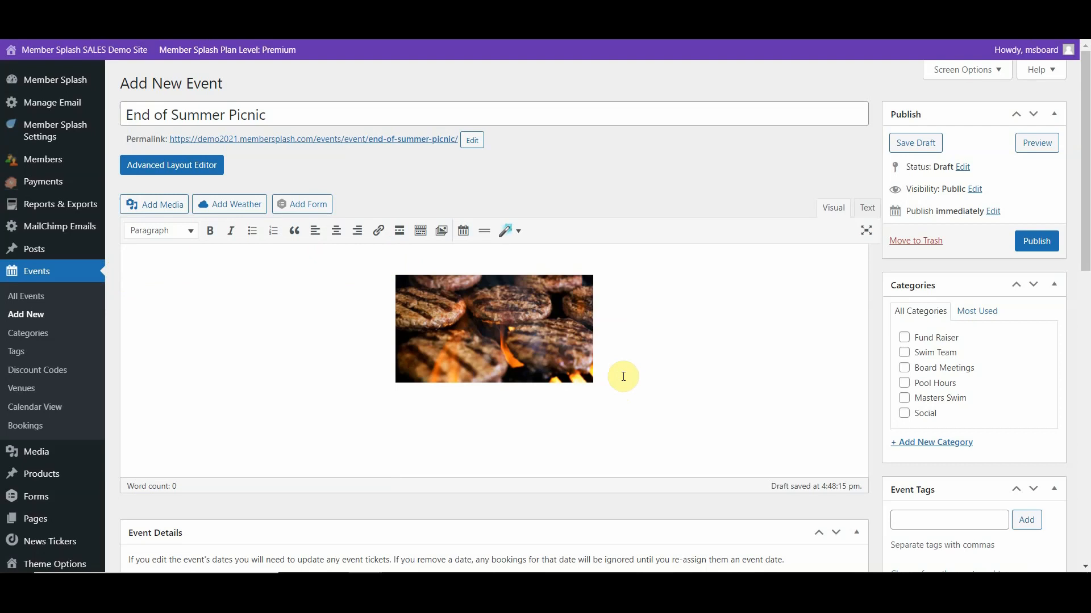
- Paste the cut gravityform shortcode below the burgers image in the event description
key("ctrl+v")
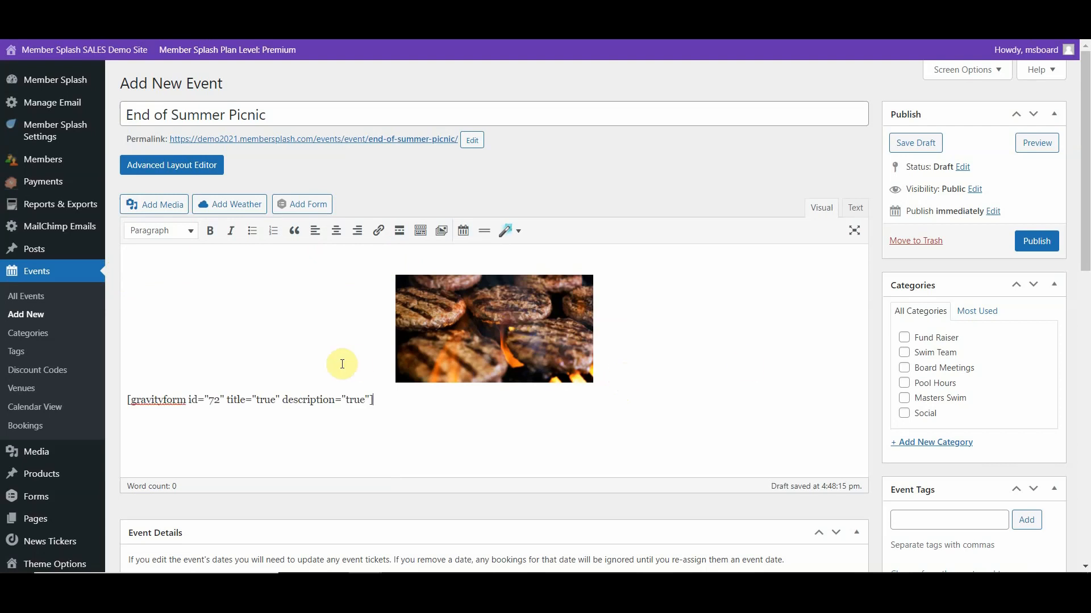
- Schedule the picnic for 17-10-2021, starting at 4:00pm and ending at 9:00pm
scroll(342, 364, "down", 5)
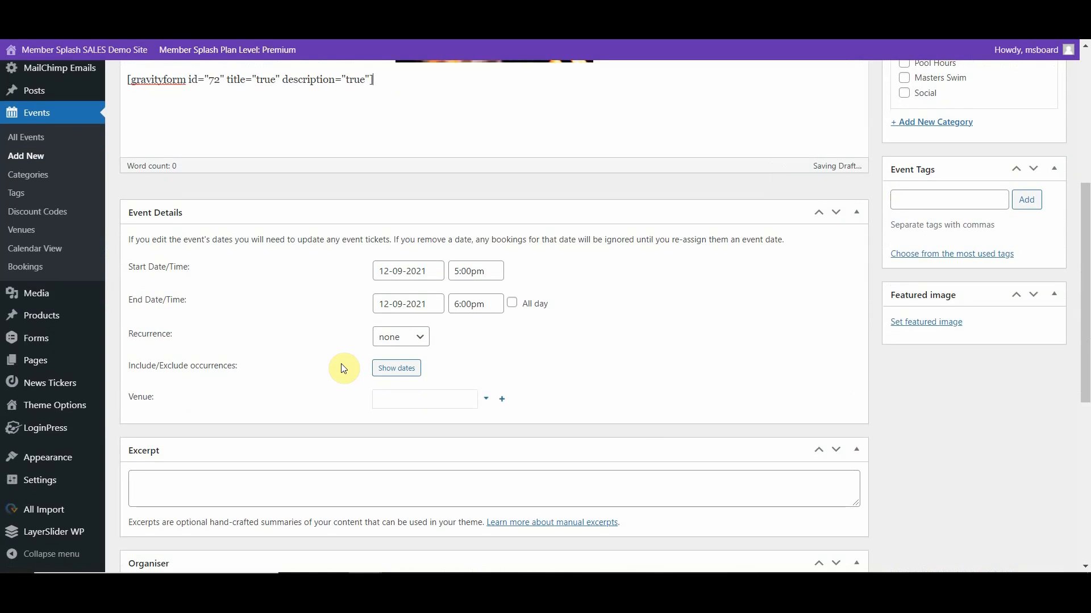
left_click(438, 271)
left_click(500, 292)
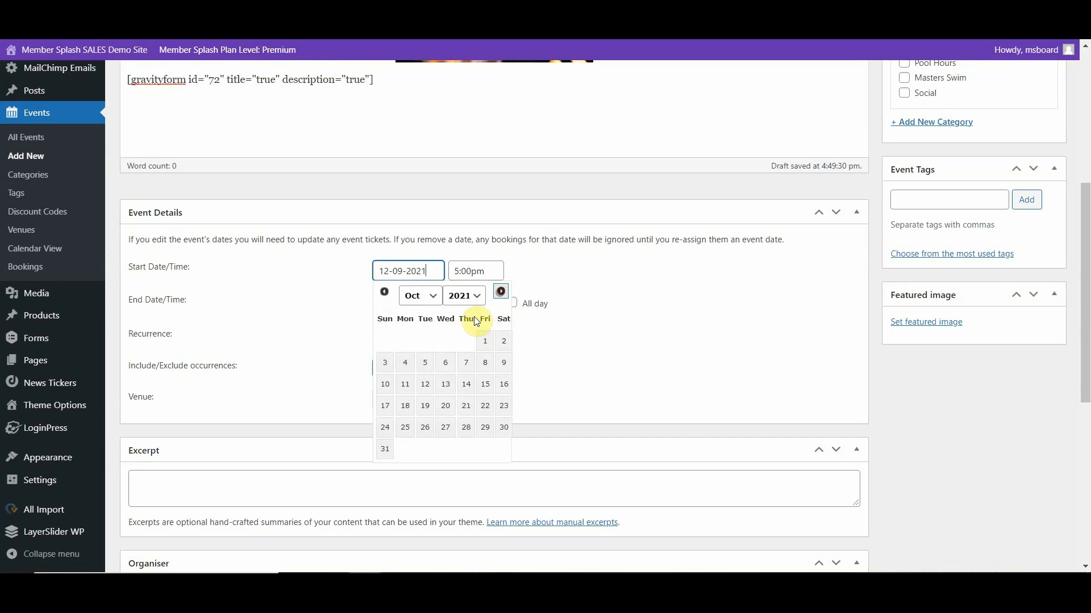
left_click(385, 406)
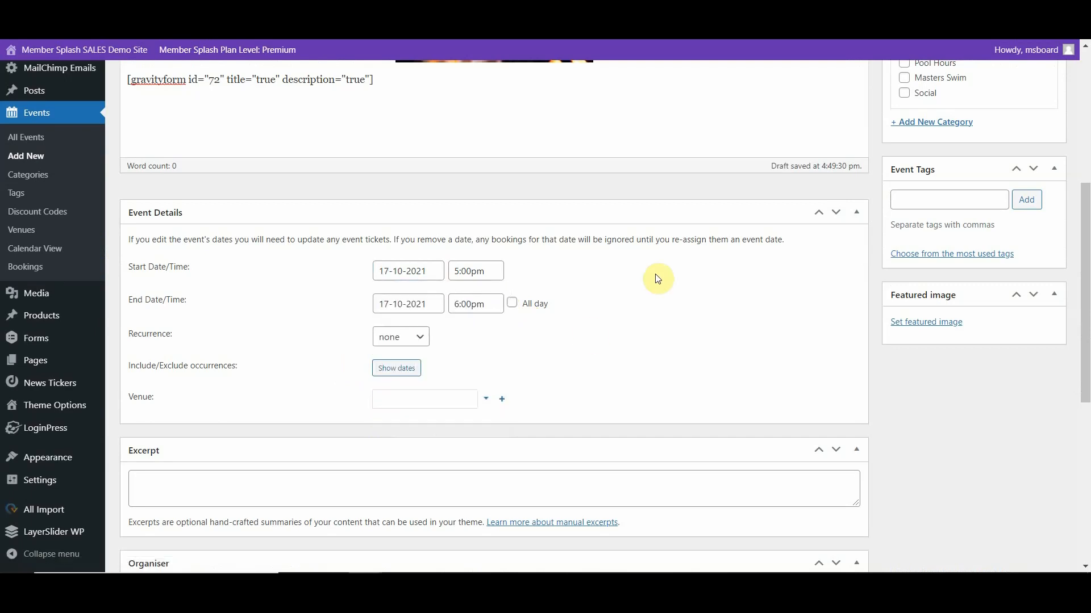
left_click(493, 271)
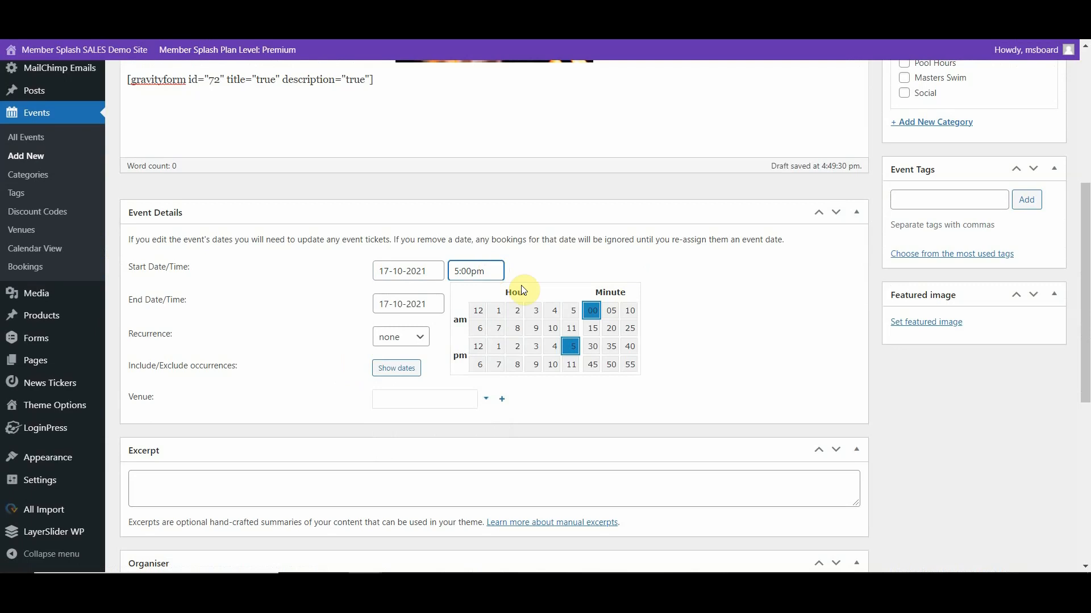
left_click(553, 356)
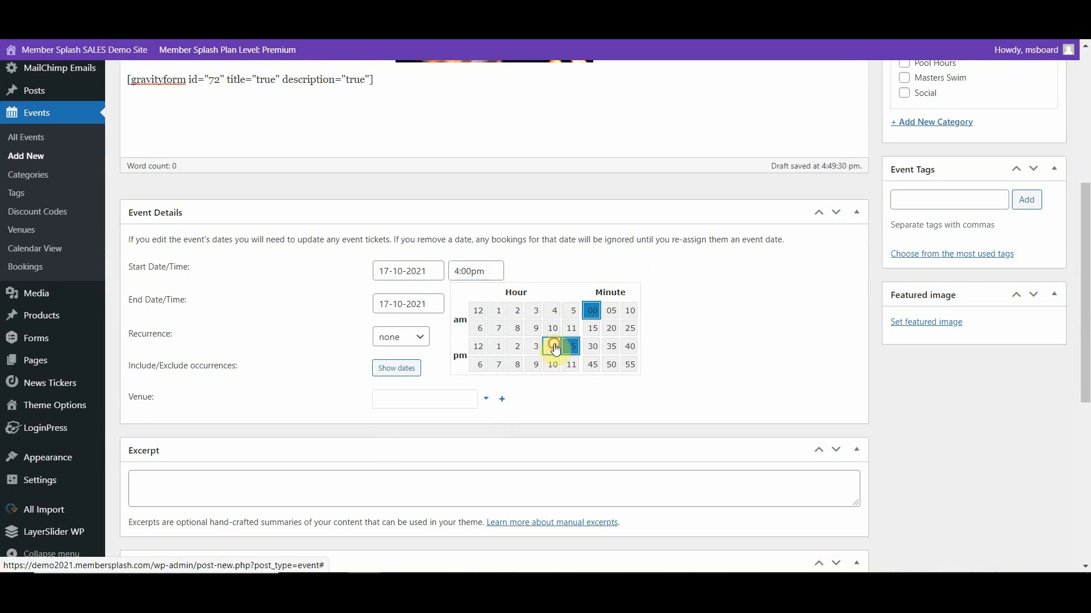
left_click(587, 273)
left_click(490, 304)
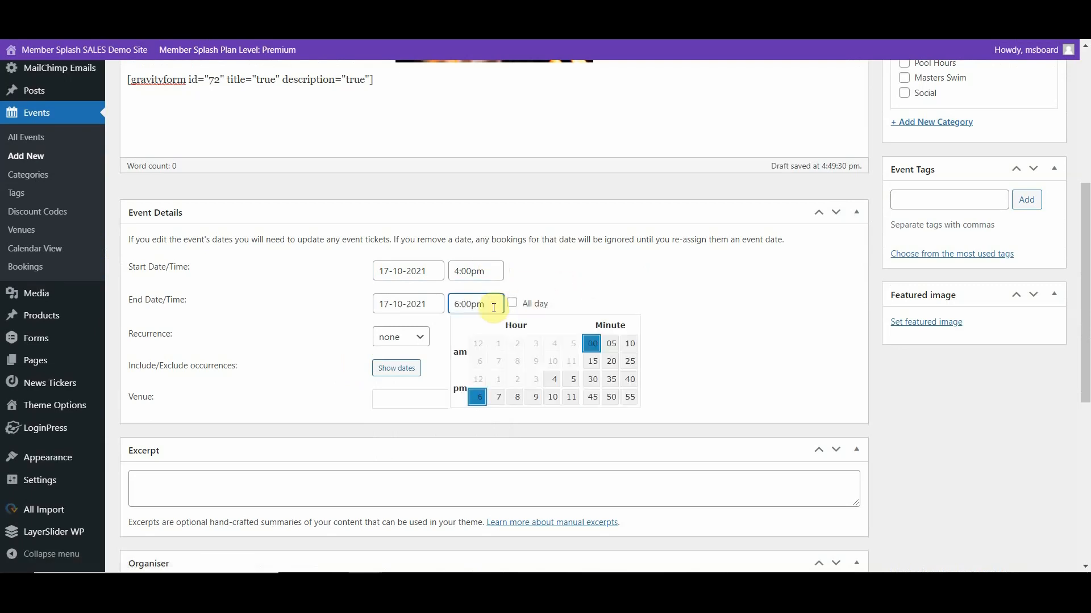
left_click(534, 397)
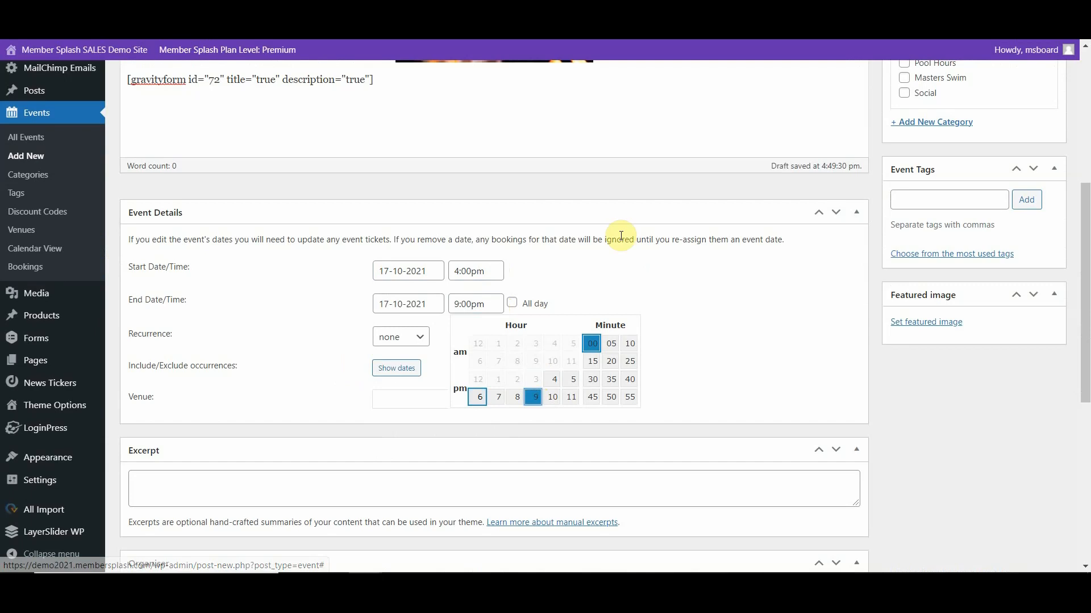
left_click(704, 295)
- Assign the picnic event to the Social category and publish it
scroll(706, 296, "down", 1)
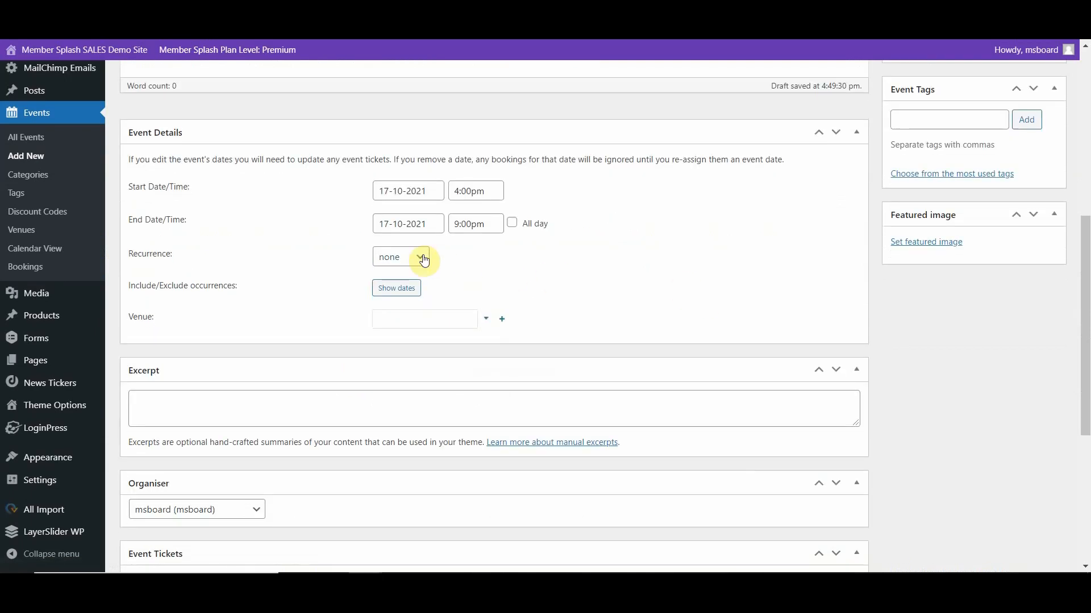
scroll(572, 262, "up", 5)
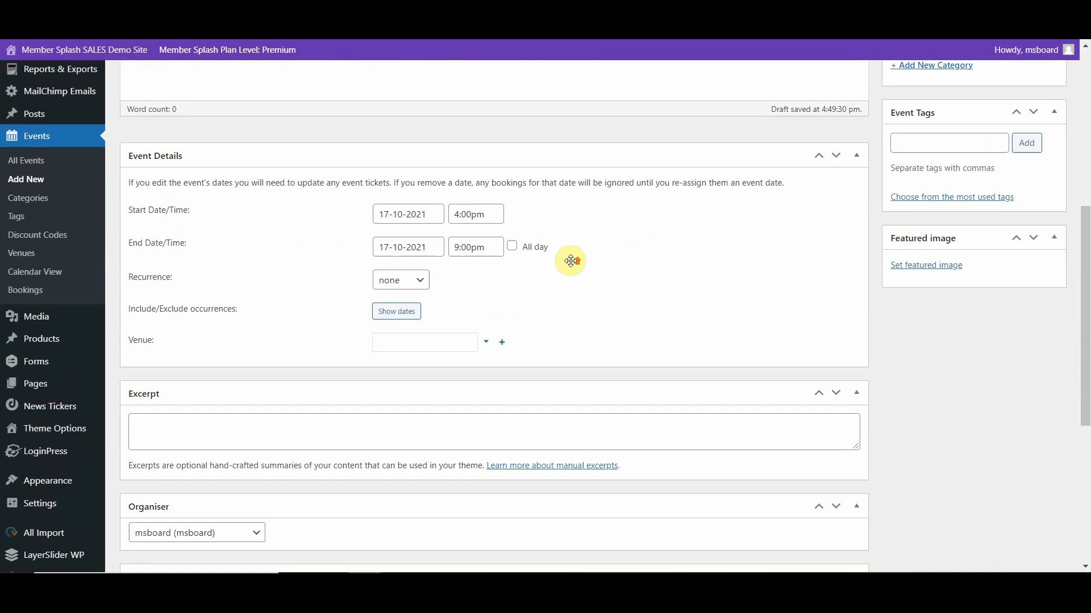
scroll(572, 262, "up", 1)
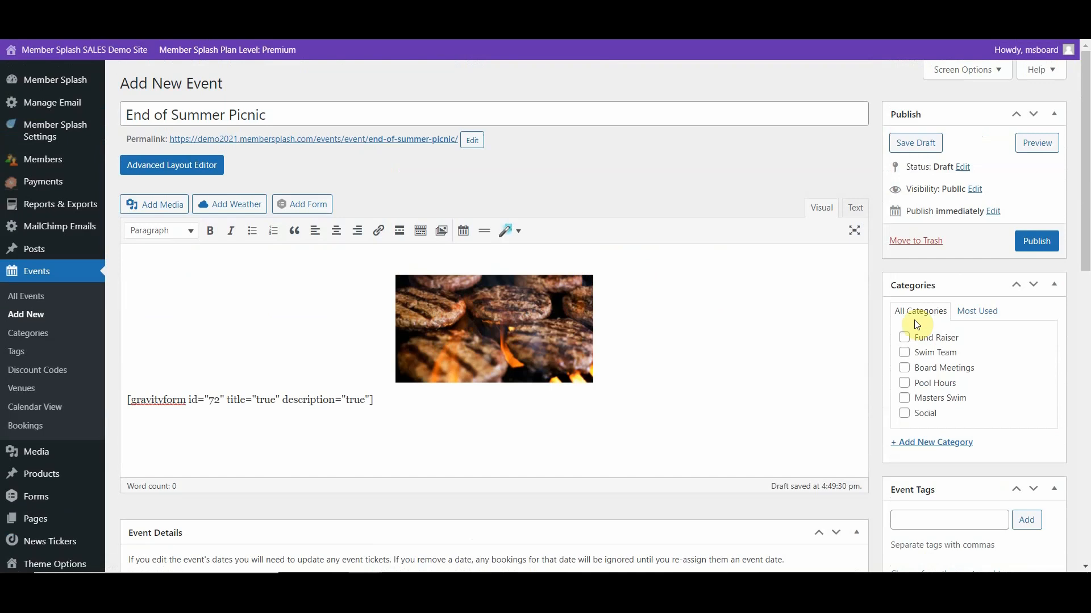
left_click(904, 415)
left_click(1035, 242)
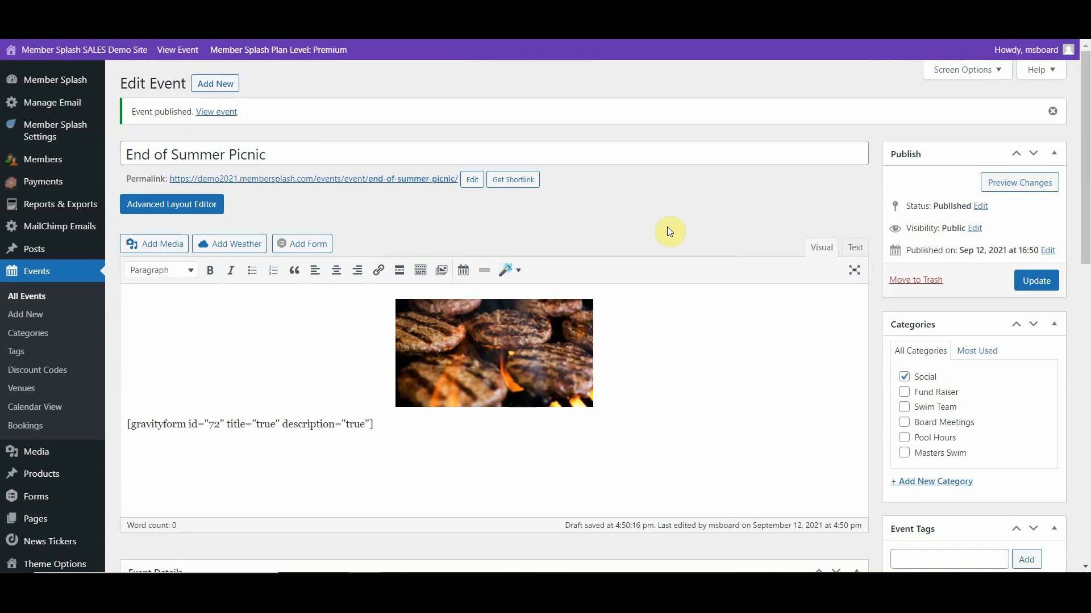
- Check the End of Summer Picnic's details and bookings in the admin events calendar for October 2021, and close the event pop-up
left_click(27, 409)
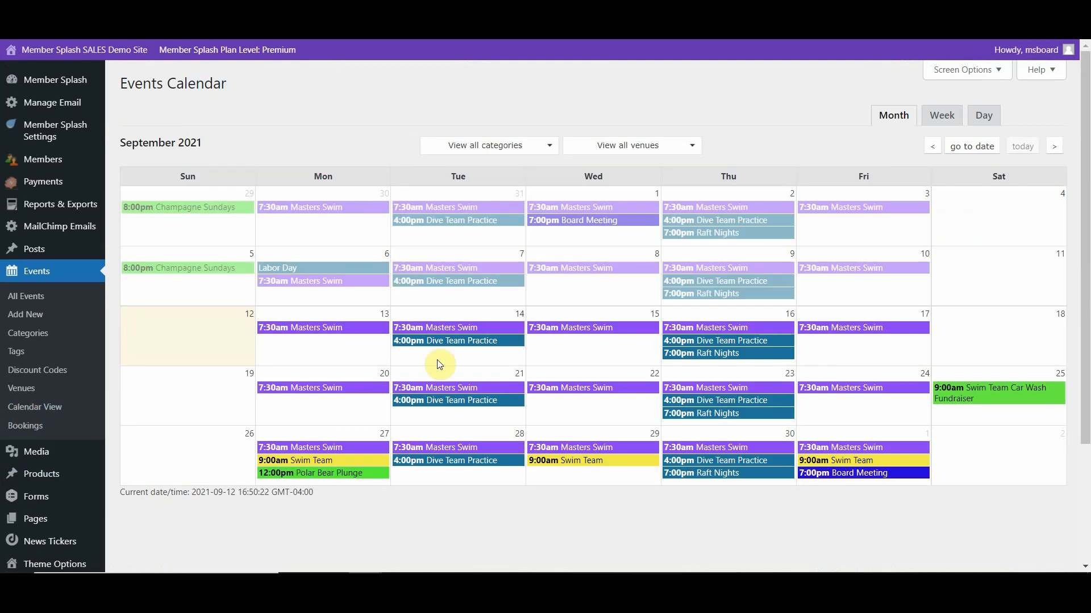
left_click(1055, 148)
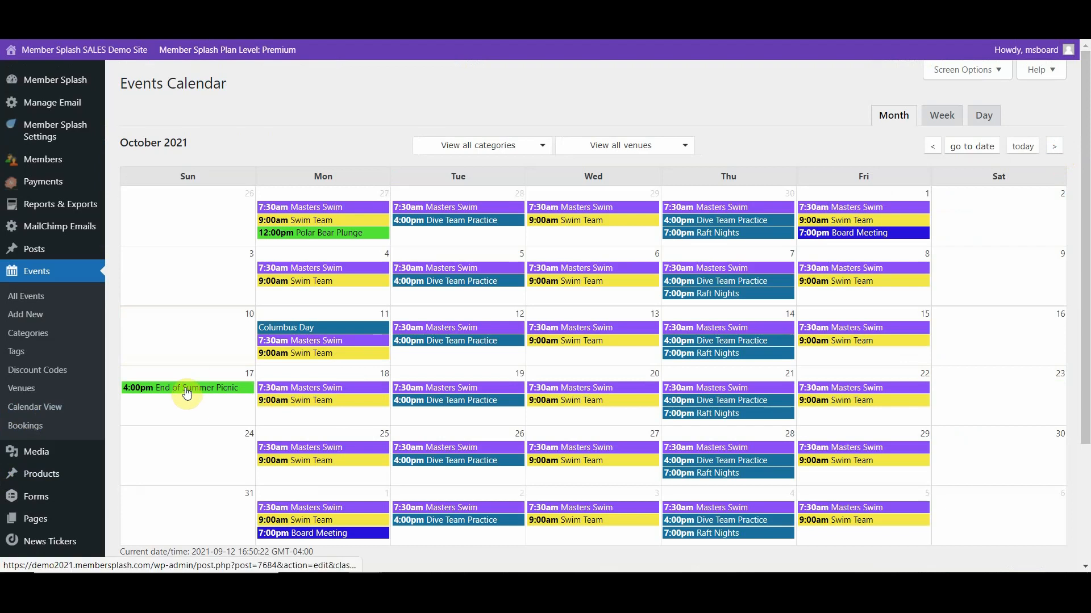
left_click(186, 390)
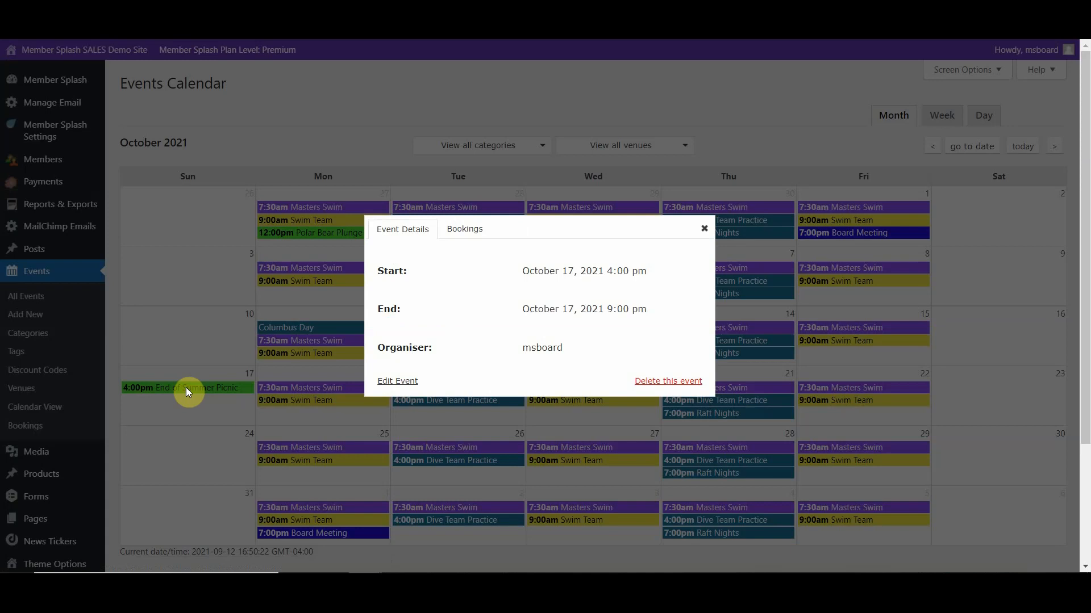
left_click(469, 238)
left_click(703, 229)
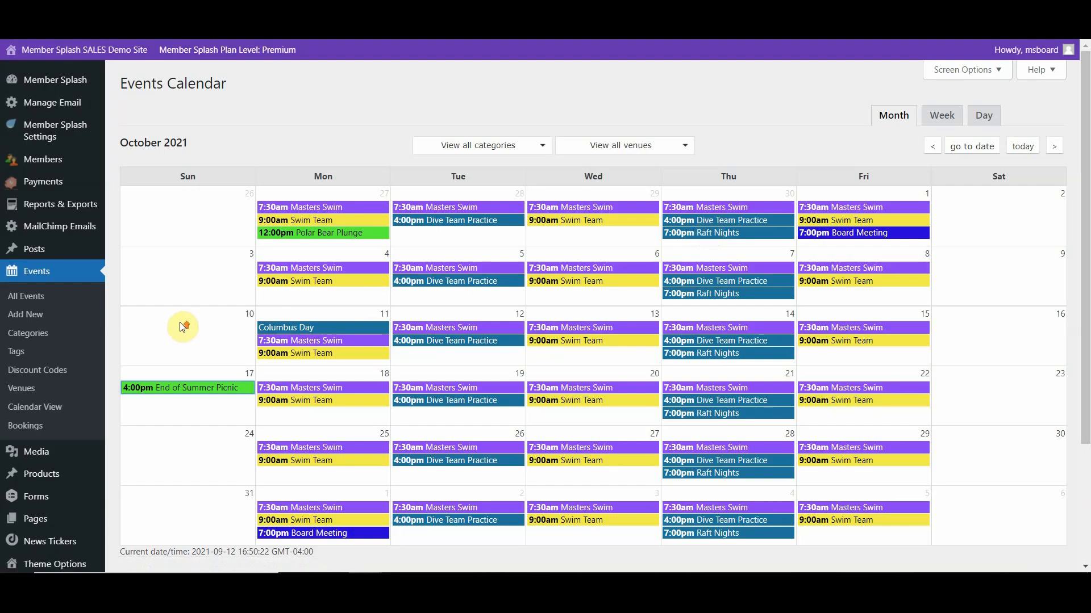
- Leave the admin area for the public club website and open its Calendar page
left_click(14, 83)
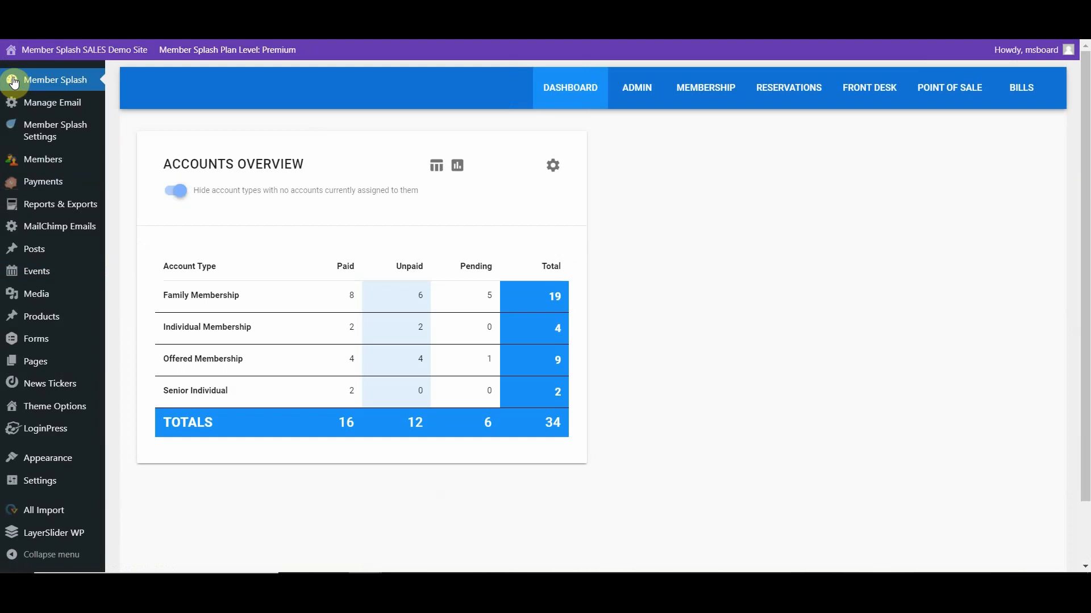
mouse_move(14, 54)
left_click(24, 75)
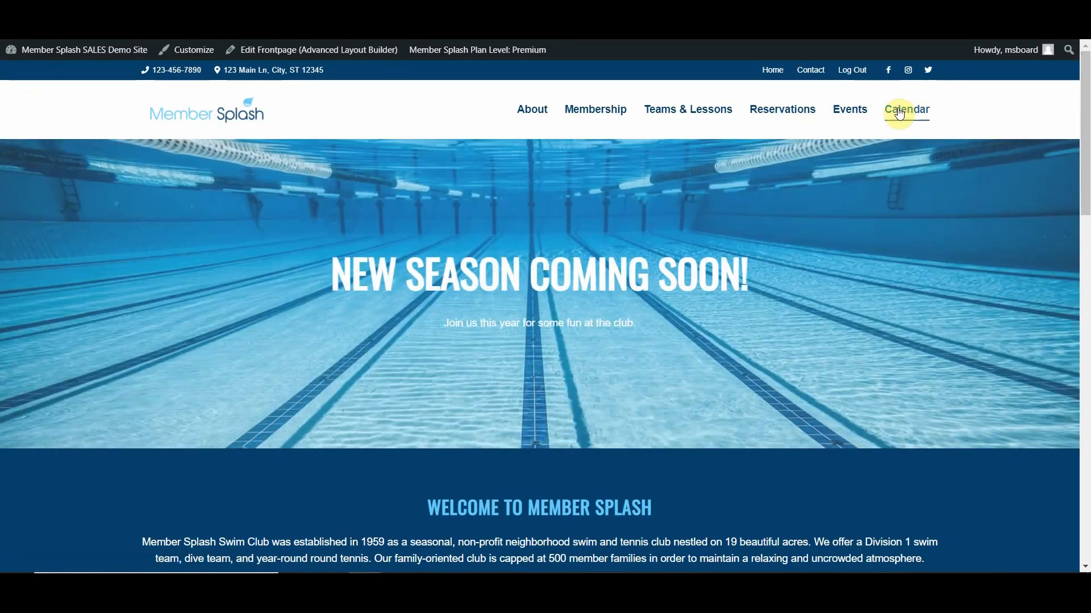
left_click(899, 114)
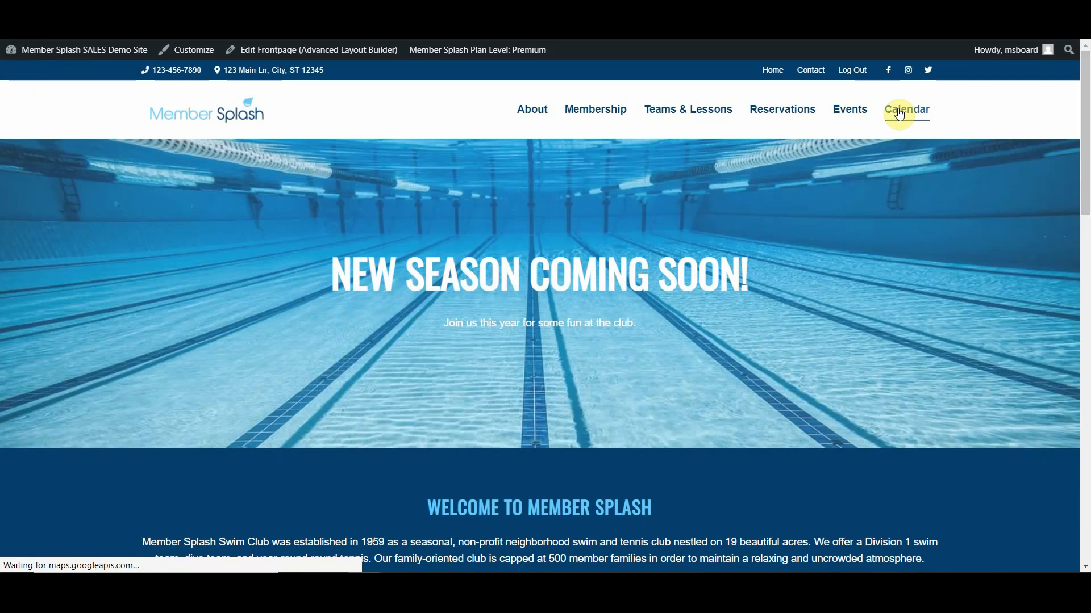
- Review the September 27 Swim Team event from the public calendar and follow its link to the Stingrays Swim Team page
scroll(124, 268, "down", 3)
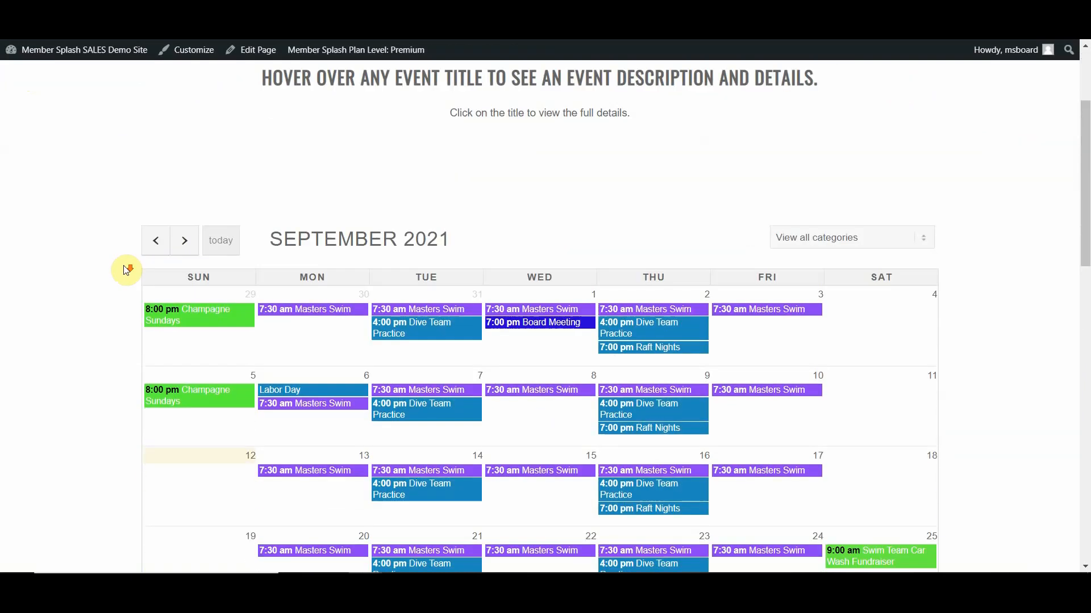
scroll(126, 270, "down", 4)
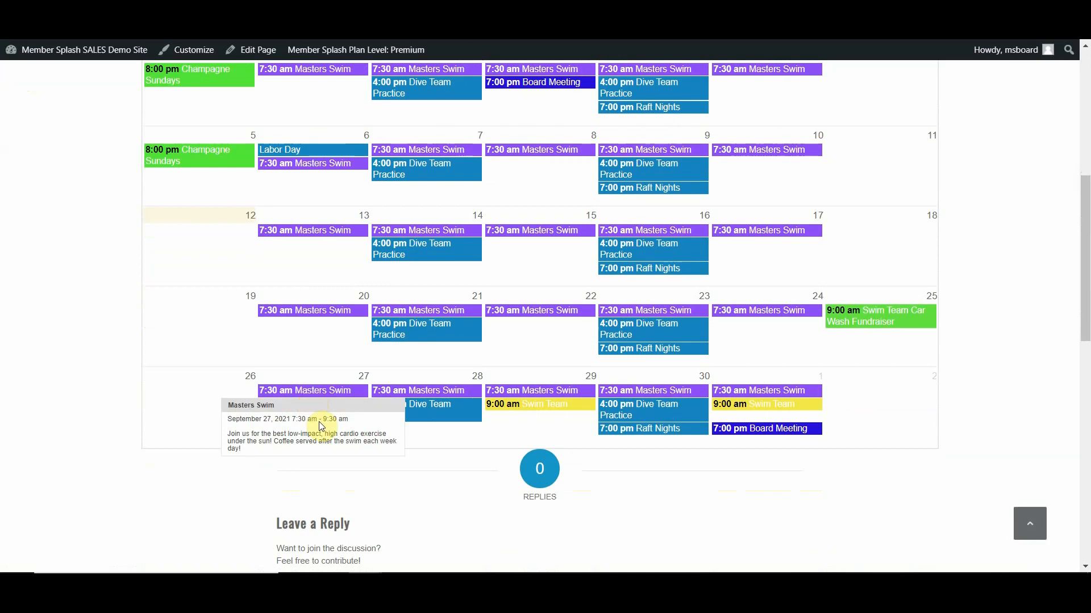
mouse_move(530, 406)
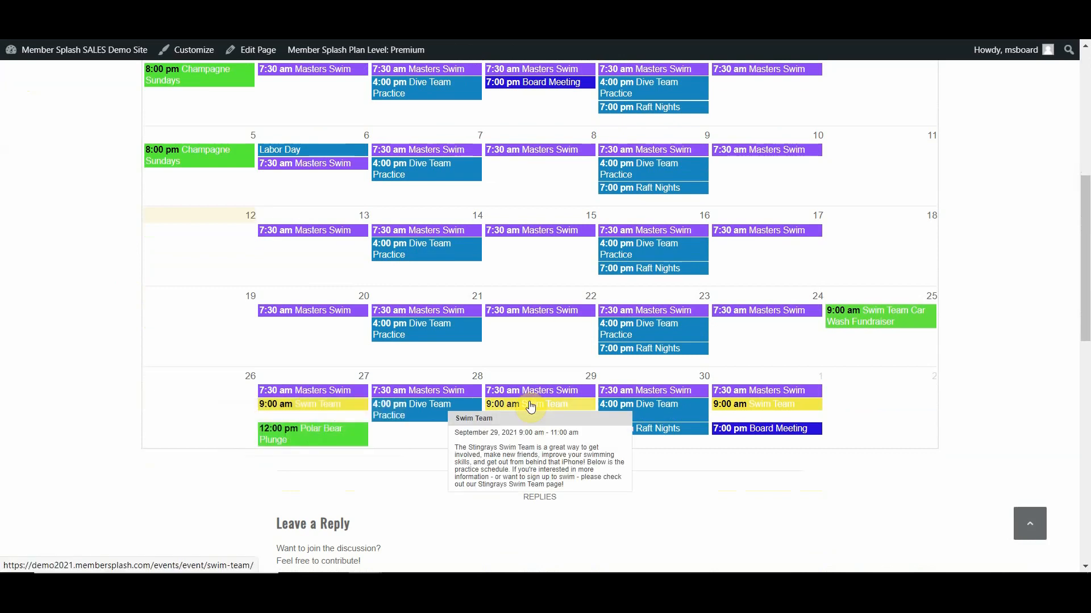
mouse_move(323, 407)
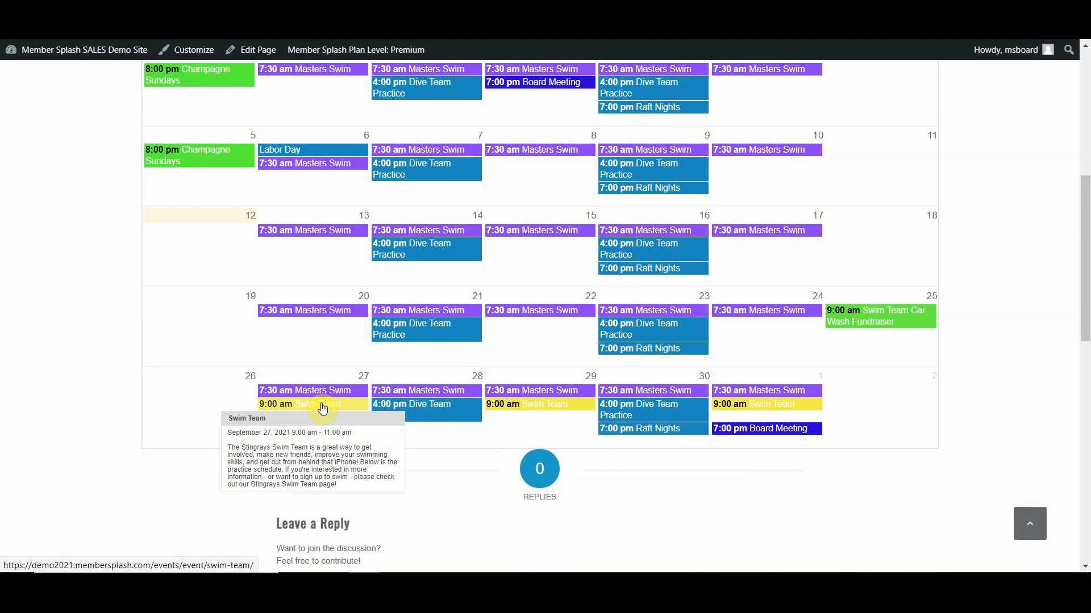
left_click(322, 406)
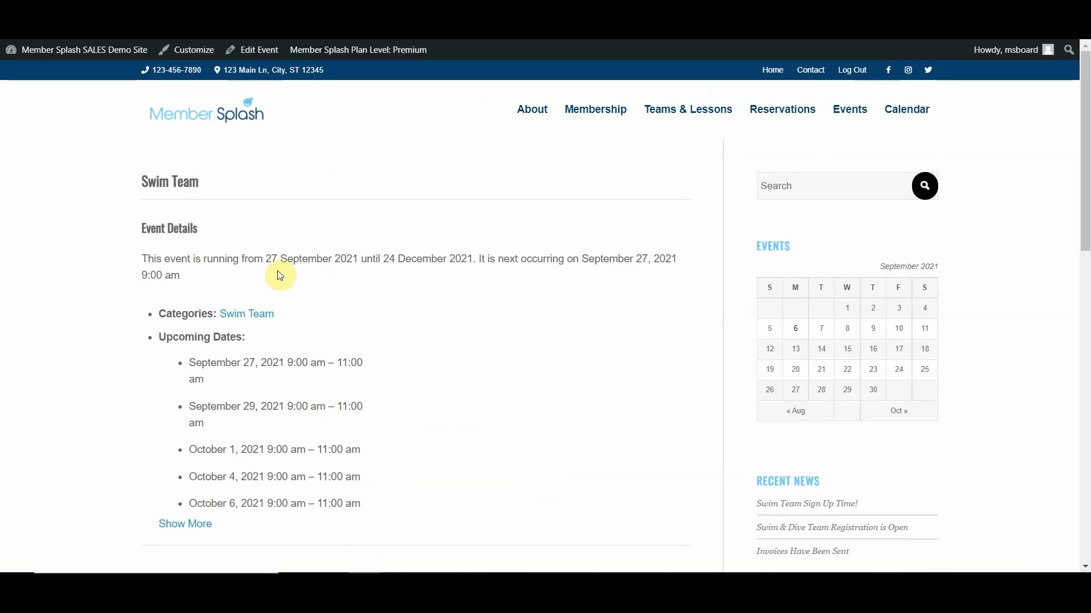
scroll(280, 276, "down", 2)
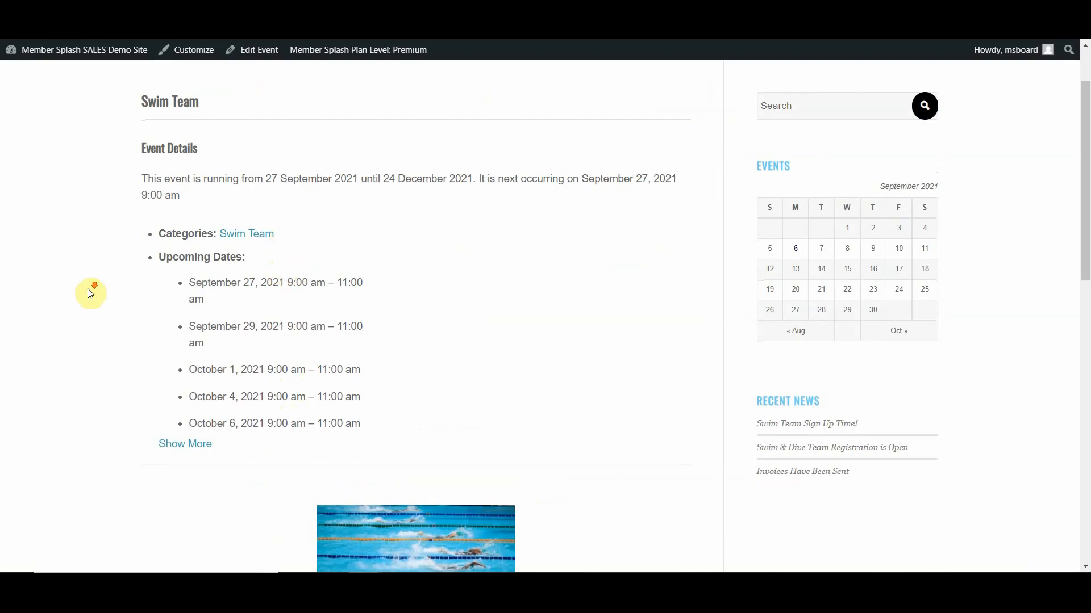
scroll(90, 293, "down", 5)
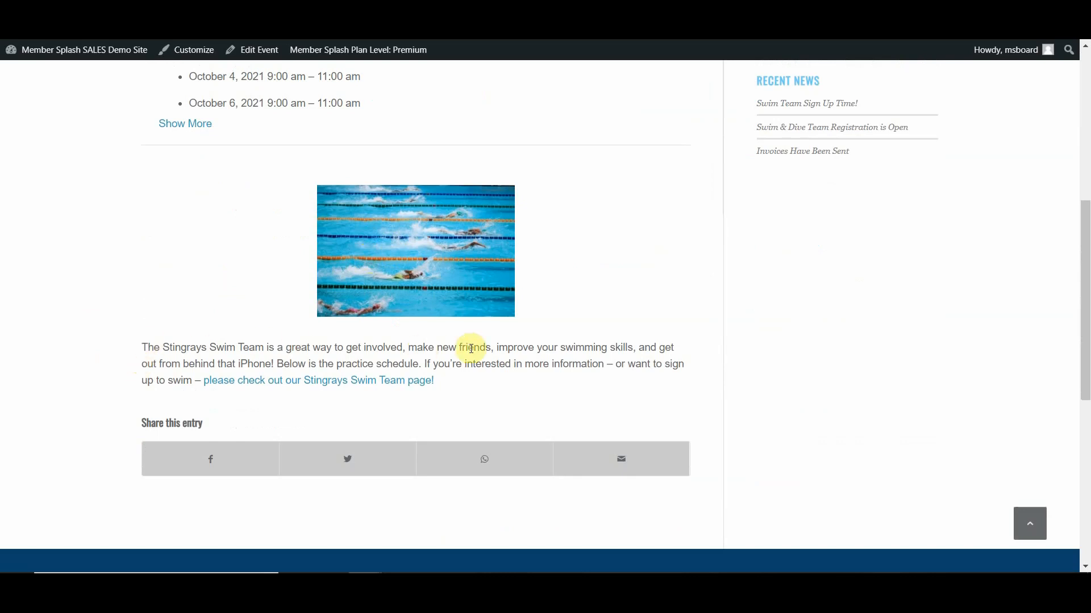
left_click(320, 386)
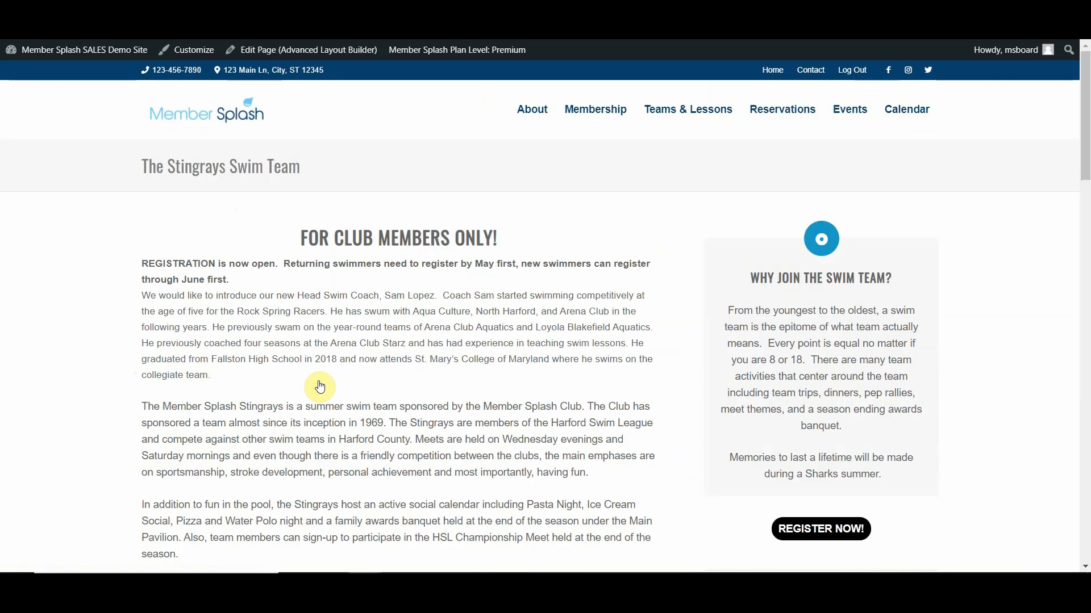
- Return to the public calendar, go to October 2021, and review the End of Summer Picnic event page with its photo and form
left_click(899, 119)
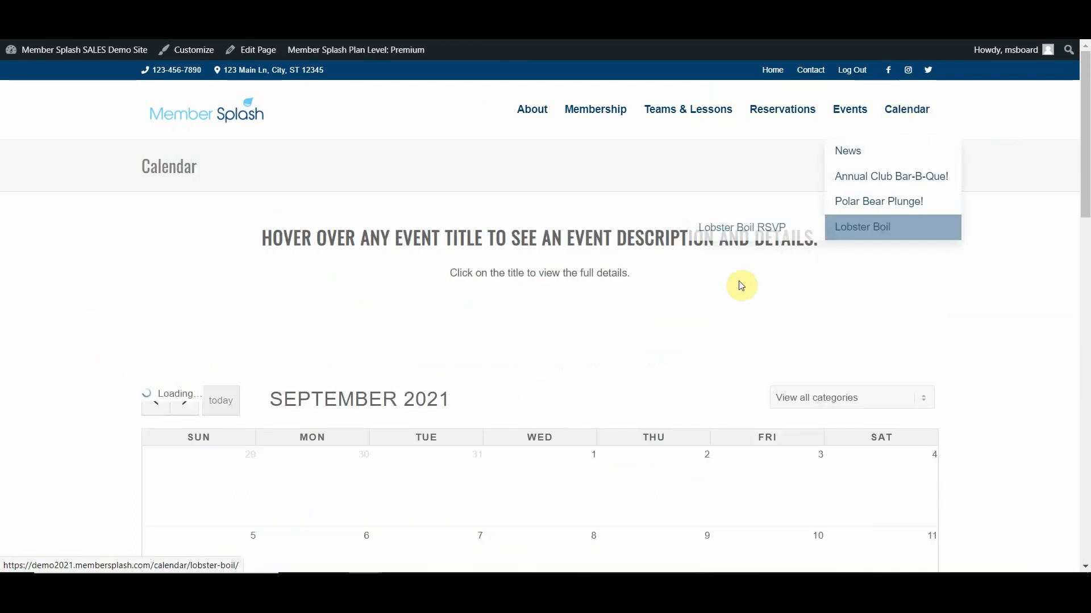
scroll(704, 294, "down", 2)
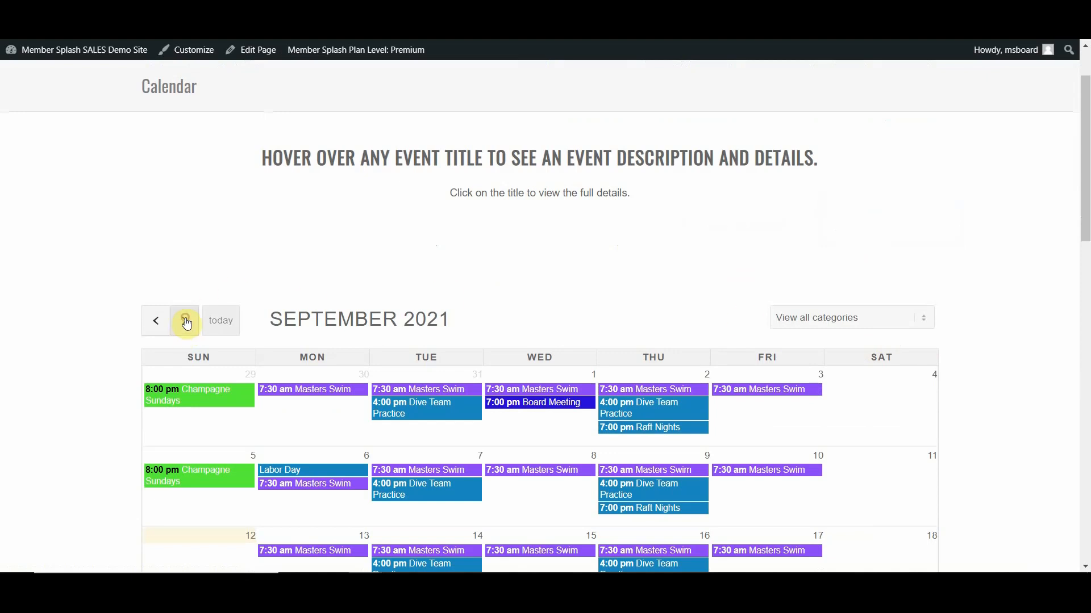
left_click(186, 321)
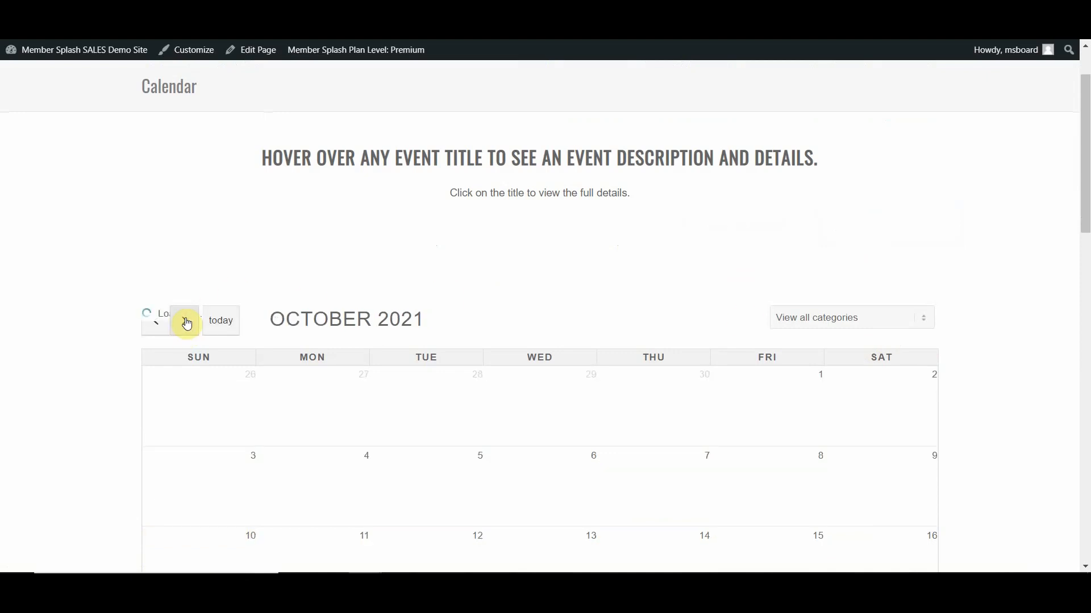
scroll(182, 321, "down", 4)
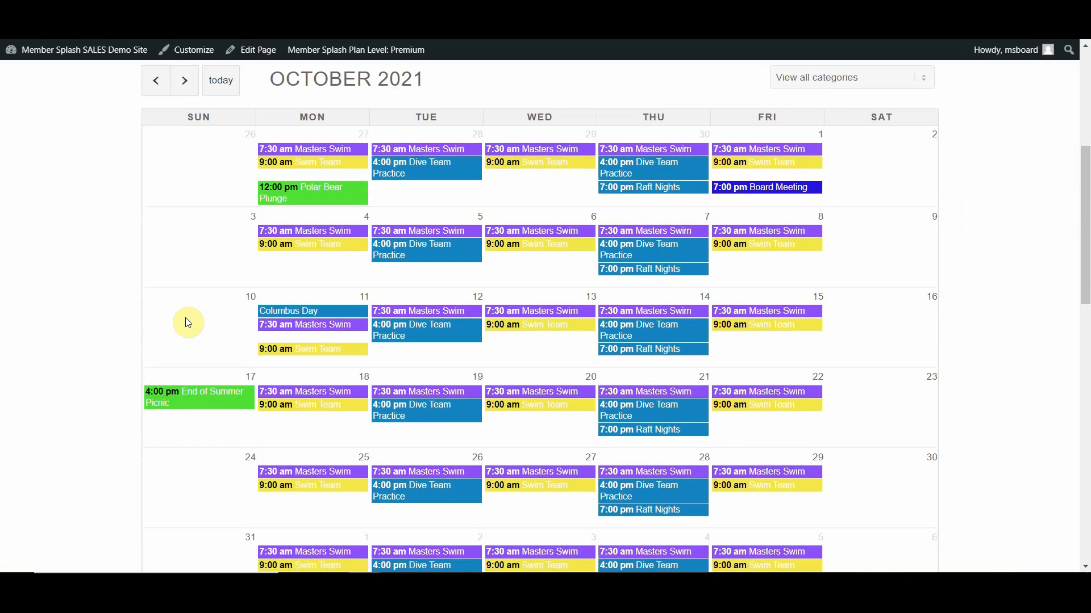
mouse_move(199, 398)
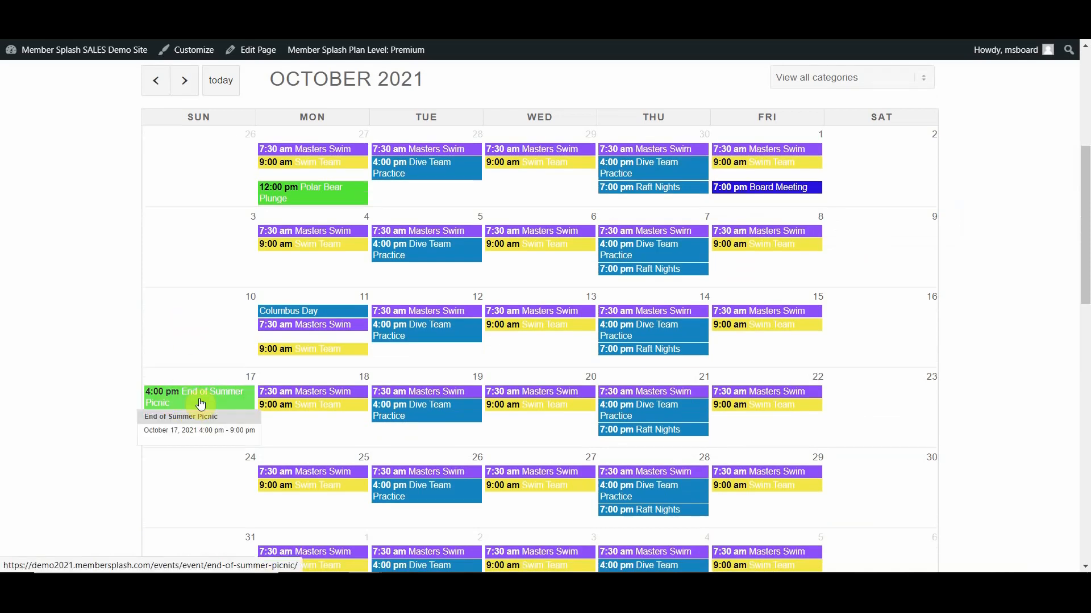
left_click(200, 403)
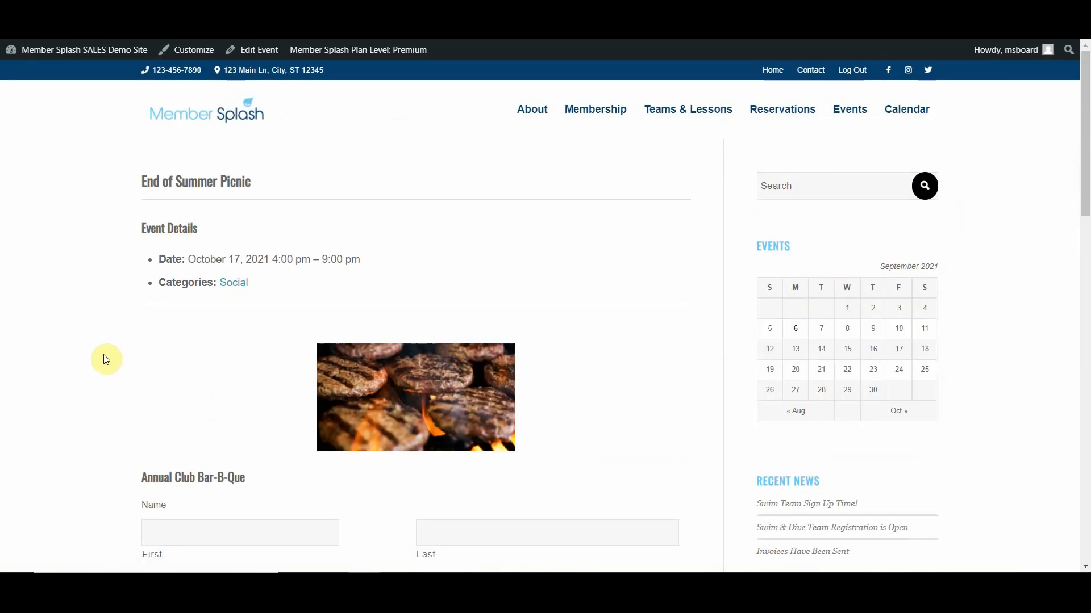
scroll(106, 359, "down", 2)
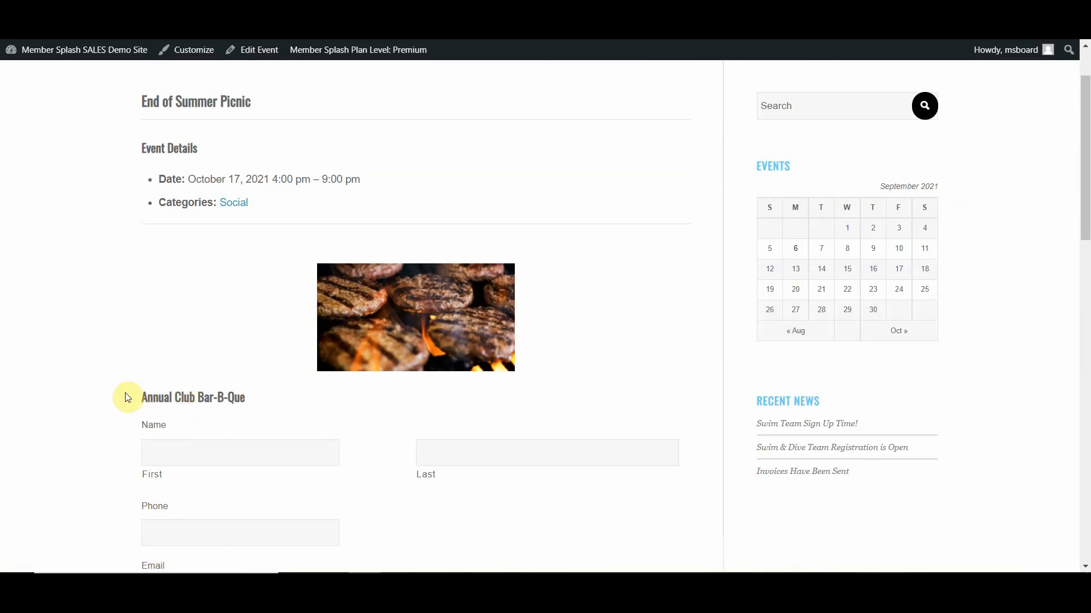
scroll(128, 397, "up", 2)
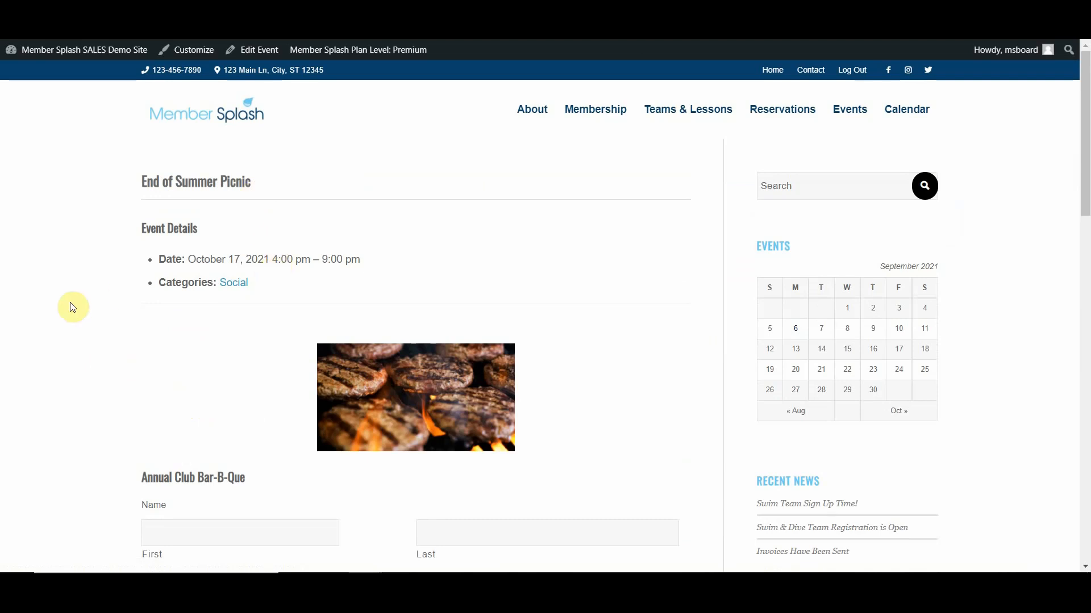
- Examine the Annual Club Bar-B-Que sign-up form on the End of Summer Picnic page, including its attendance pricing and credit card fields
scroll(73, 307, "down", 4)
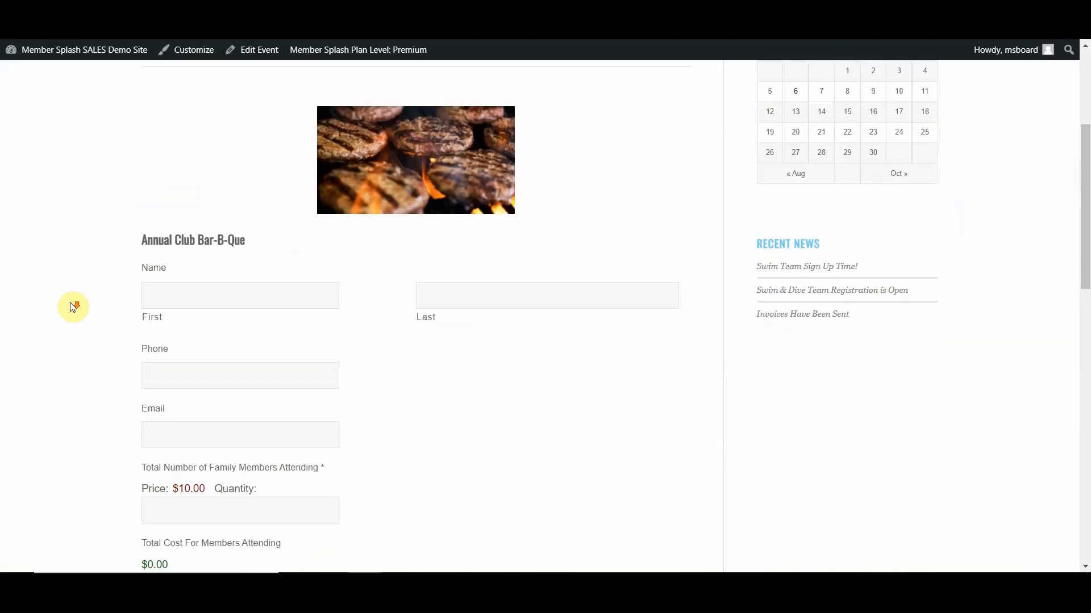
scroll(73, 307, "down", 1)
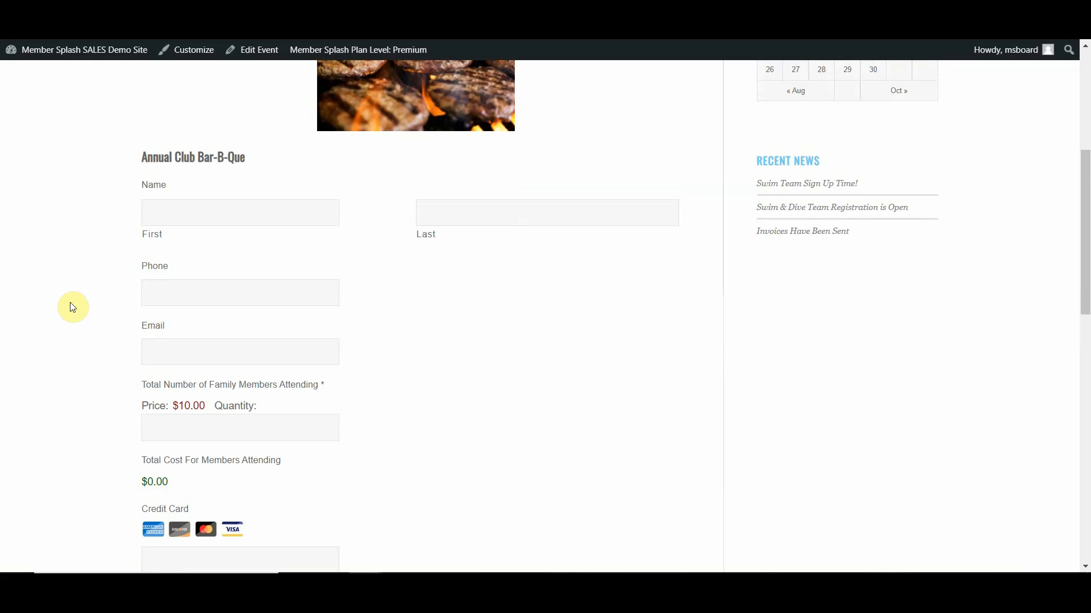
scroll(561, 352, "up", 5)
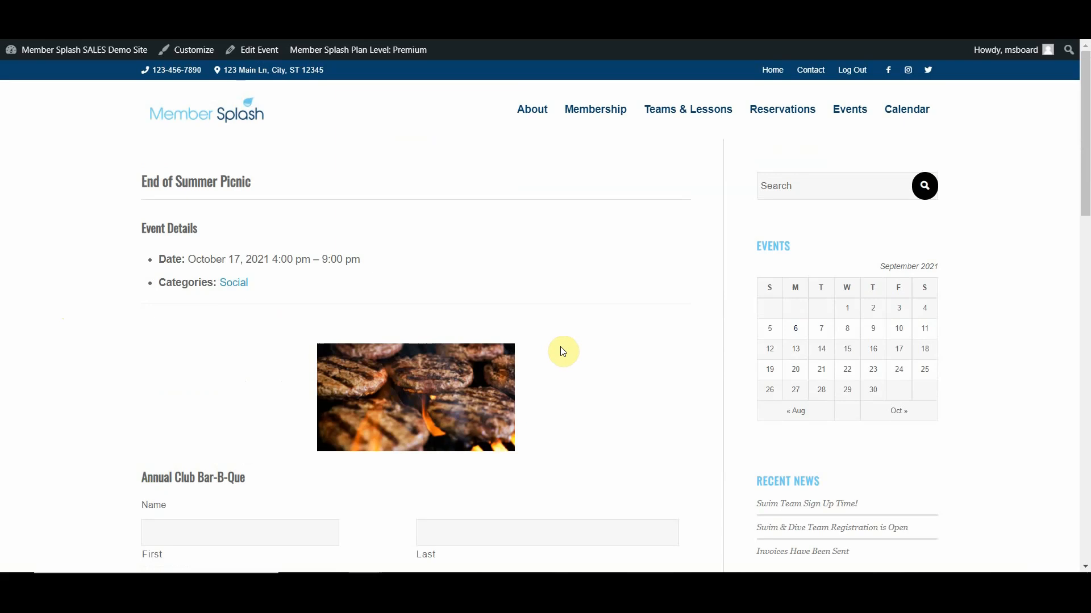
- Return to the public Calendar page and review the full September 2021 month of events
left_click(903, 115)
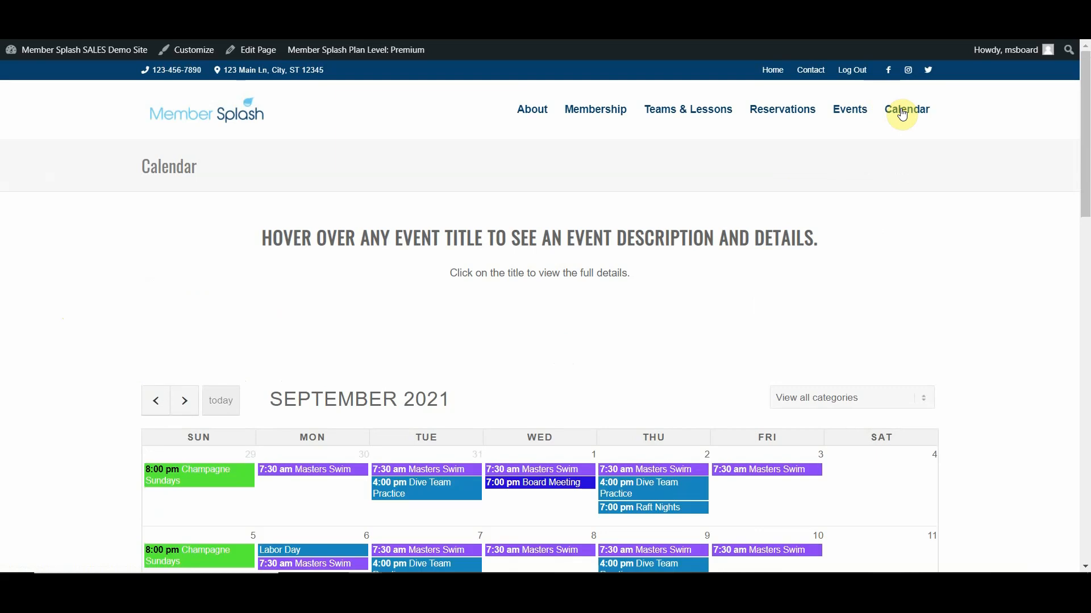
scroll(226, 308, "down", 5)
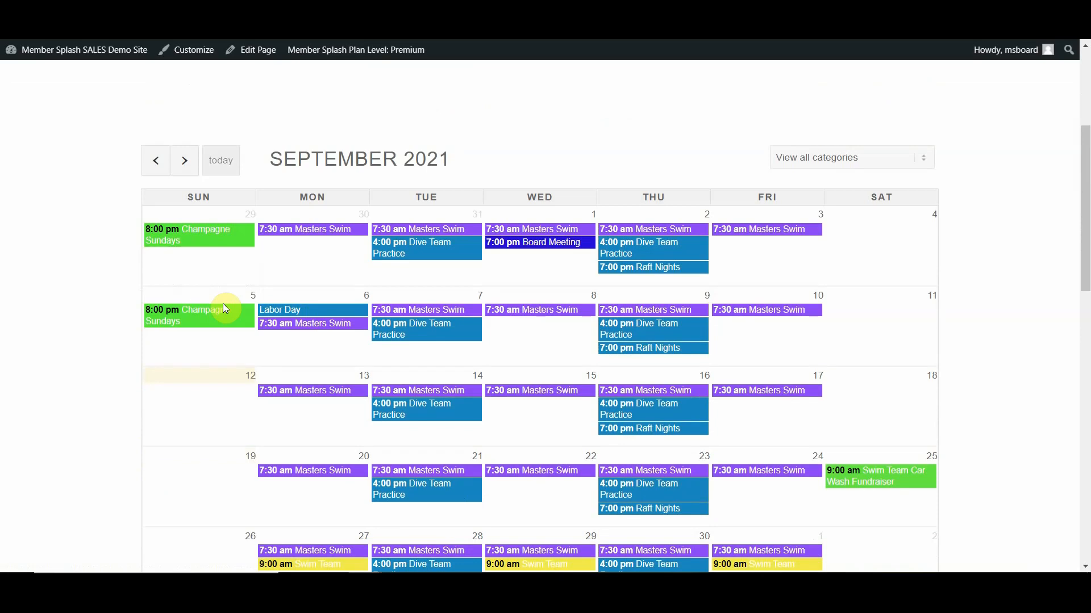
scroll(226, 308, "down", 2)
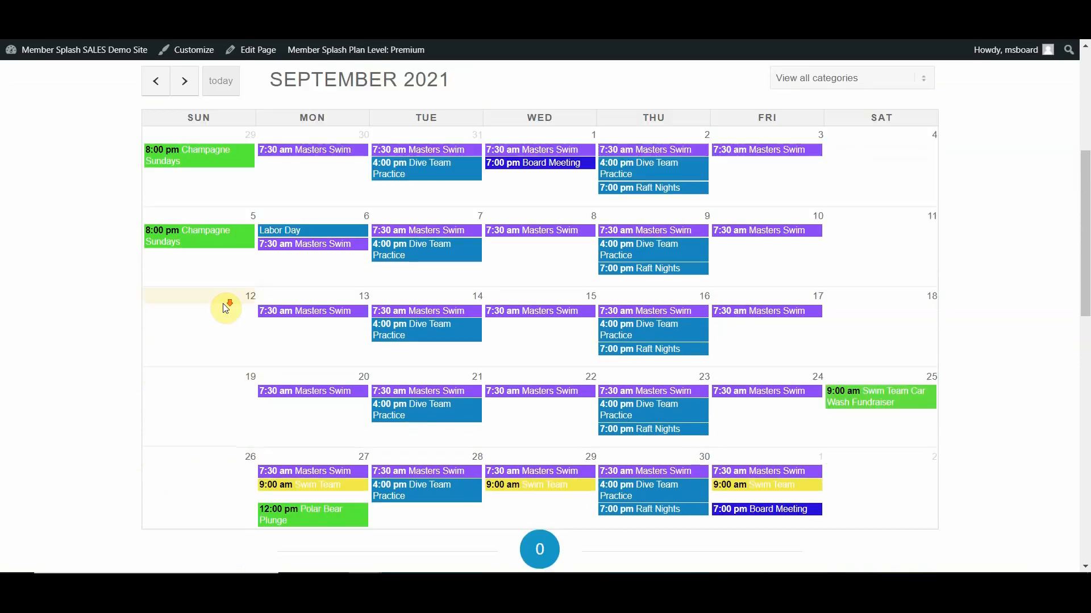